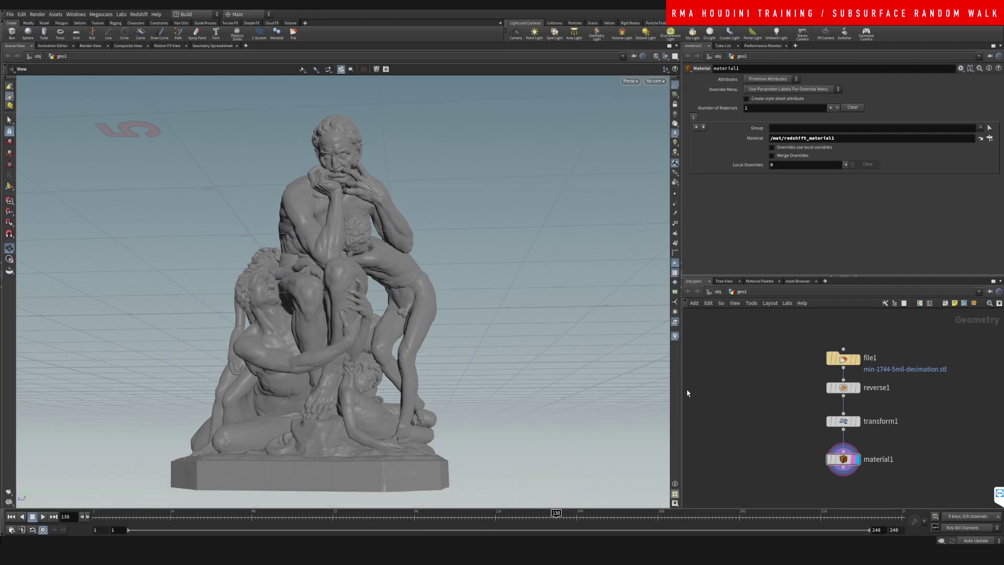
Give the network and parameter panes more room by moving the pane divider left
drag(682, 391, 613, 390)
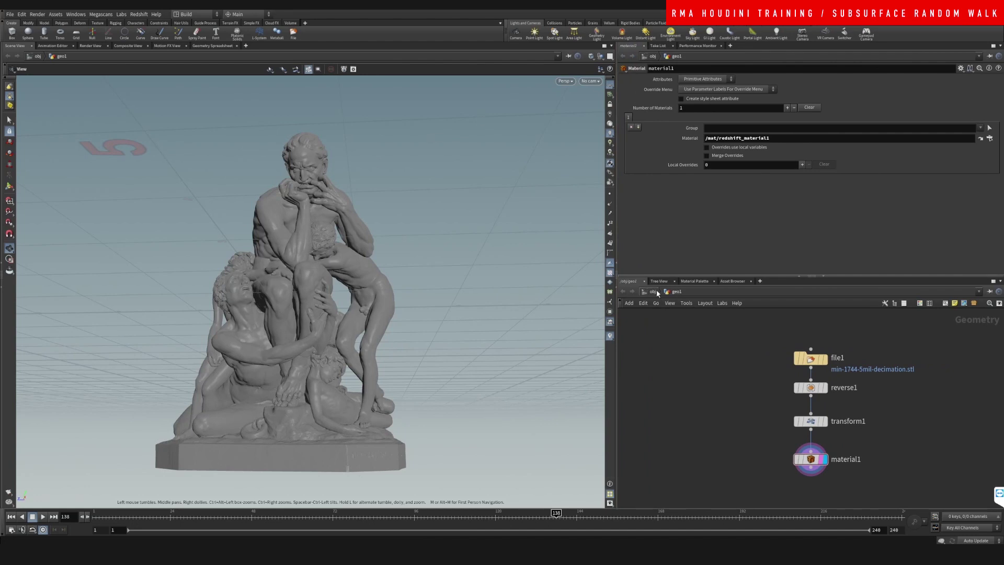
Go up to /obj, collapse the parameter pane, and place cam1 below geo1
key(u)
click(799, 276)
middle_drag(816, 270, 778, 279)
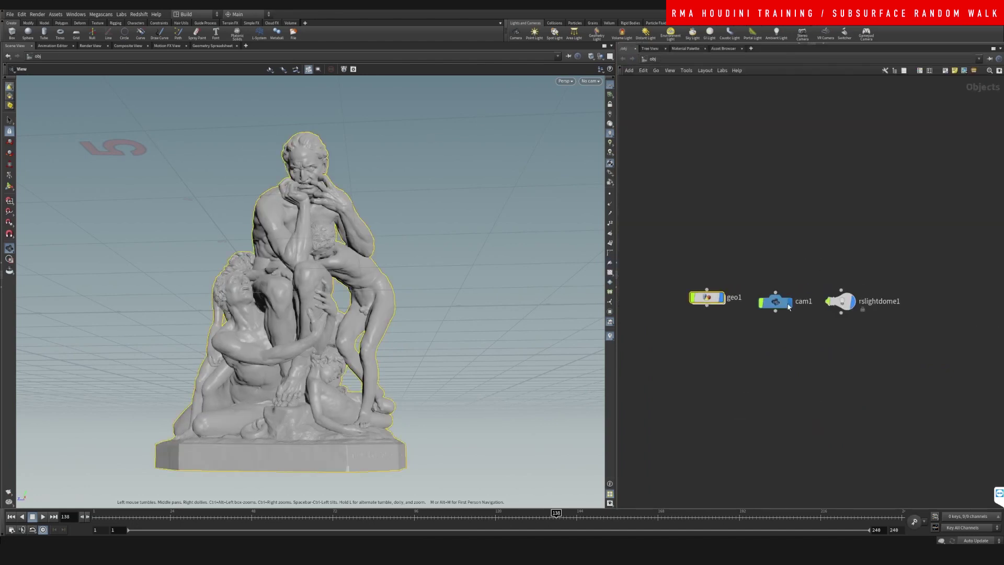
drag(775, 299, 720, 381)
Pull cam1's focus point onto the statue with its viewport handles
key(p)
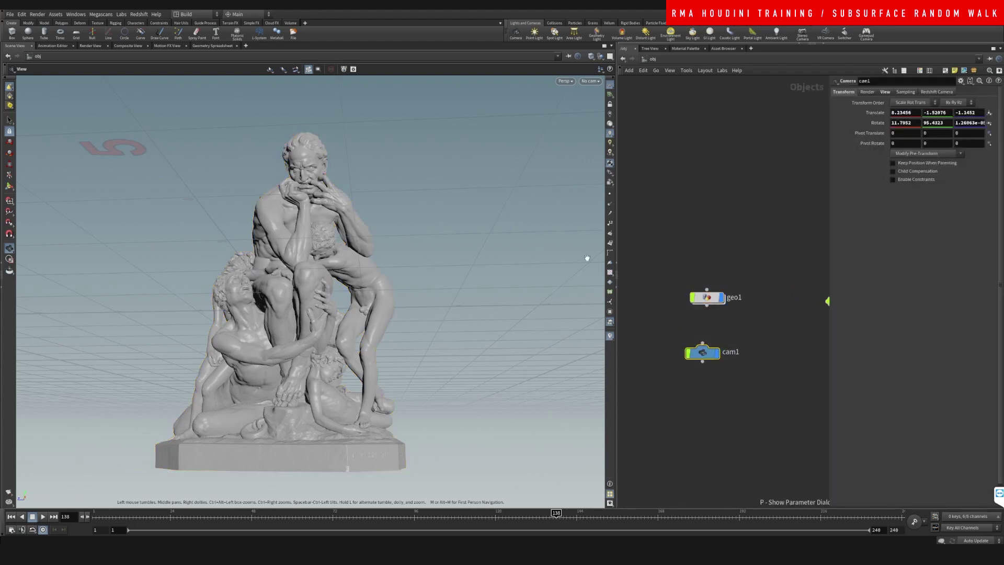
click(621, 224)
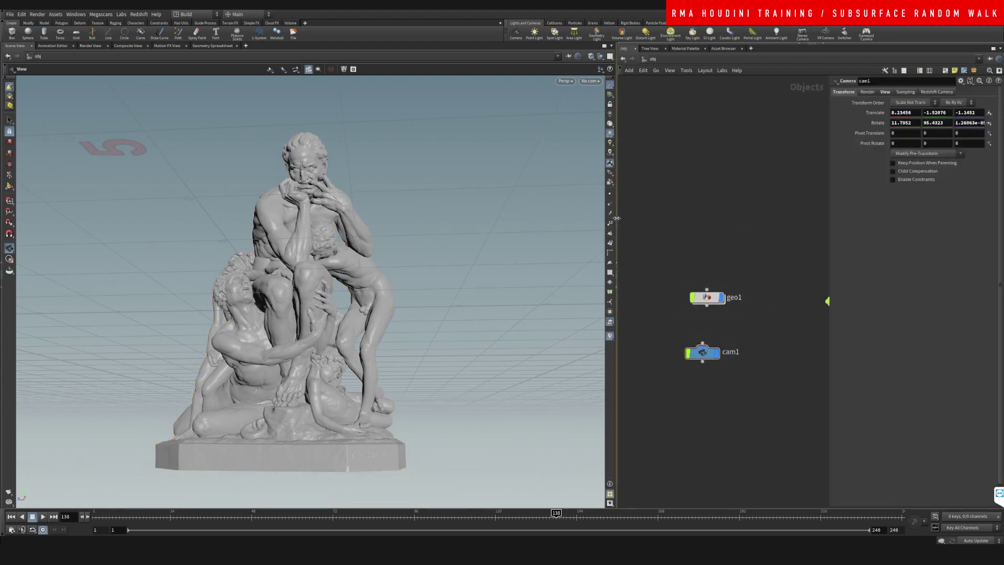
drag(616, 219, 542, 233)
drag(703, 333, 601, 406)
scroll(290, 260, down, 3)
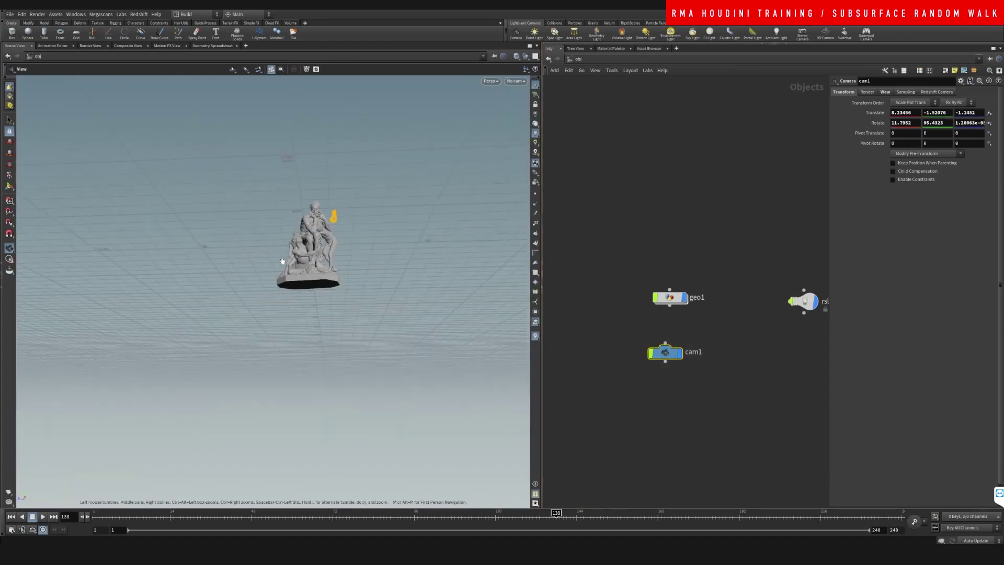
drag(290, 260, 395, 296)
key(Return)
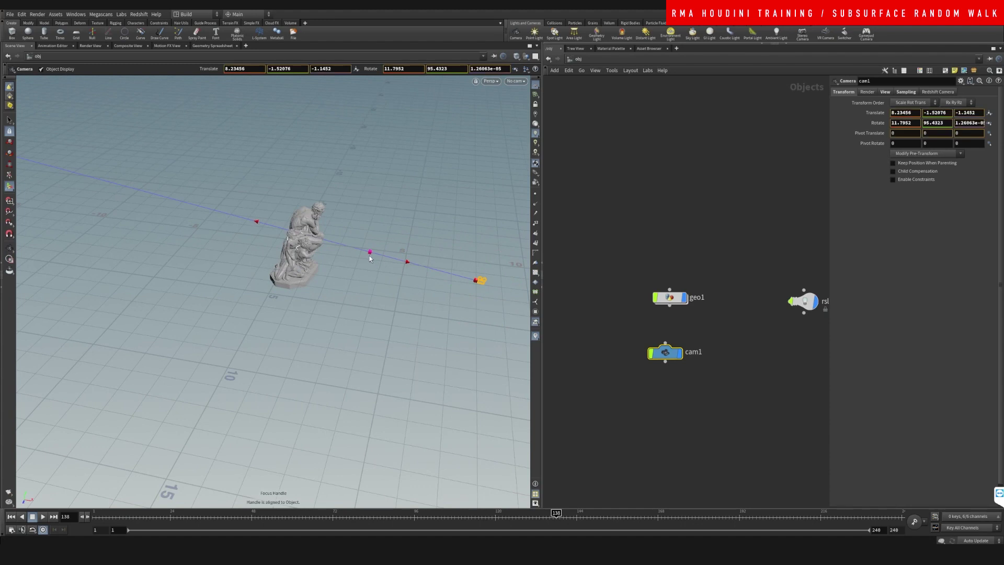
drag(370, 252, 332, 236)
Bring up cam1's Redshift depth-of-field settings
drag(632, 331, 736, 405)
click(933, 92)
click(862, 102)
Select rslightdome1 and move it next to cam1 in the network
middle_drag(715, 274, 686, 215)
drag(706, 196, 787, 343)
drag(735, 268, 663, 325)
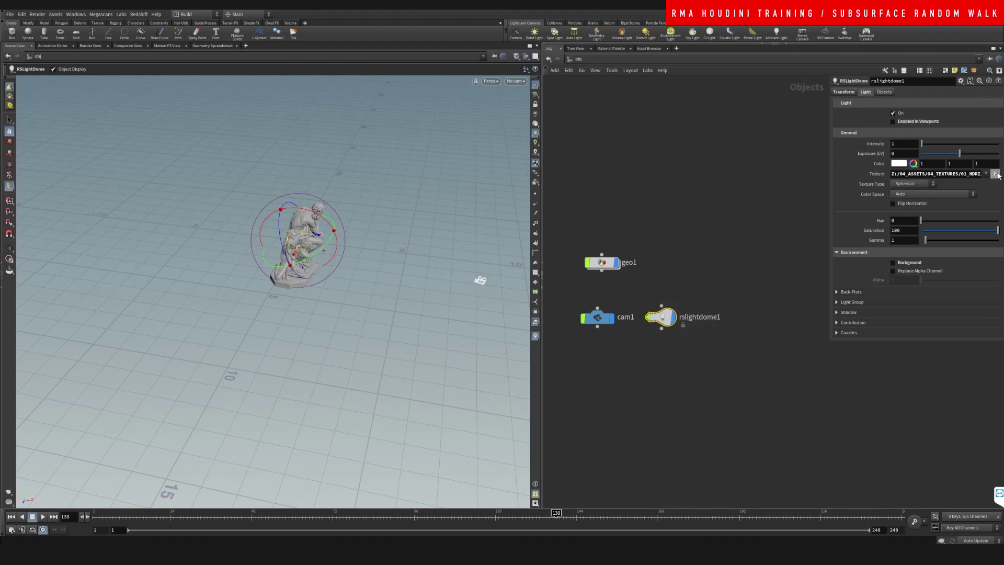
Load an HDRI from the studio folder as the dome light's texture, with sequences listed individually
click(995, 173)
click(997, 78)
click(995, 174)
click(791, 248)
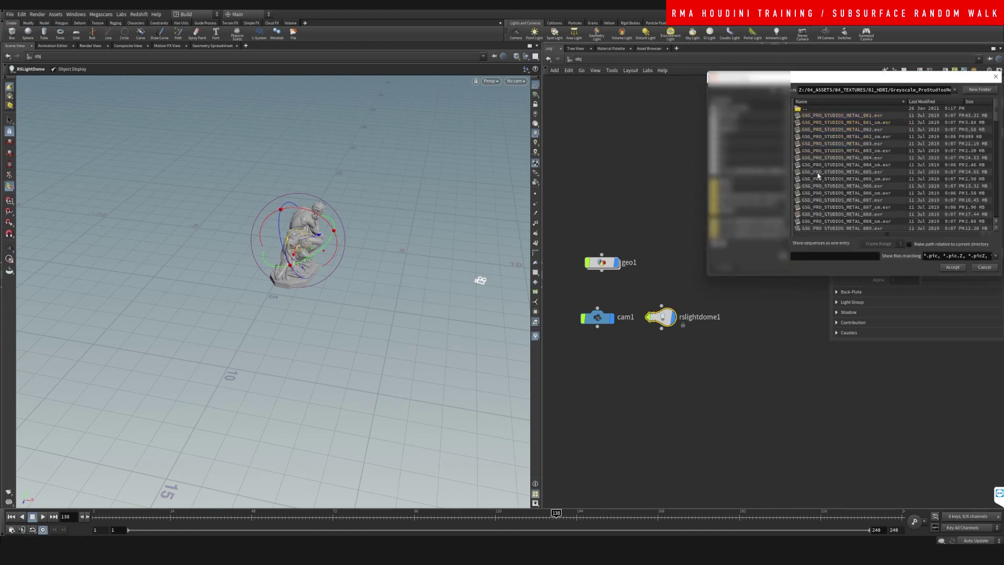
double_click(840, 139)
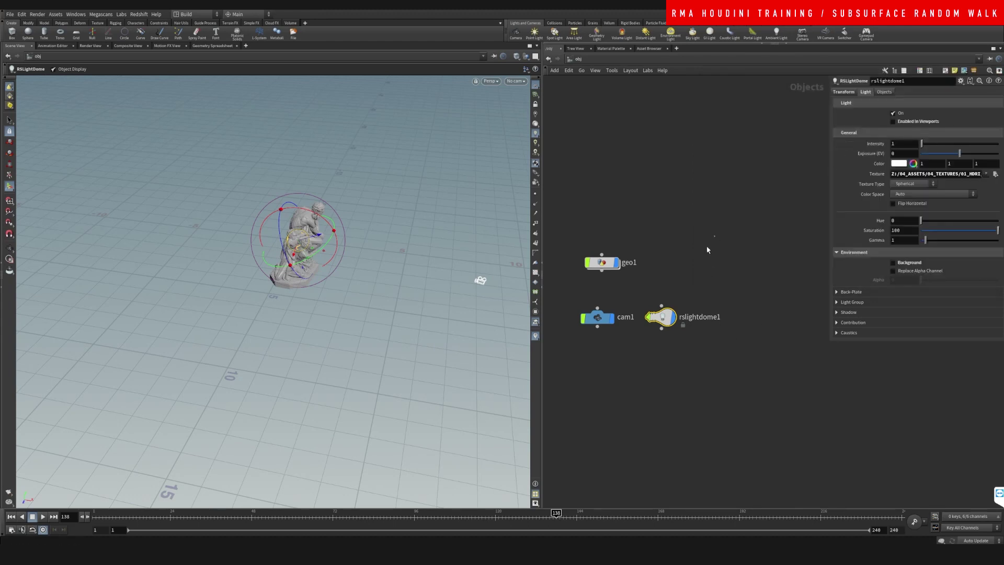
Dive into geo1 to its node chain and look through cam1 in the viewport
drag(601, 267, 596, 283)
double_click(592, 282)
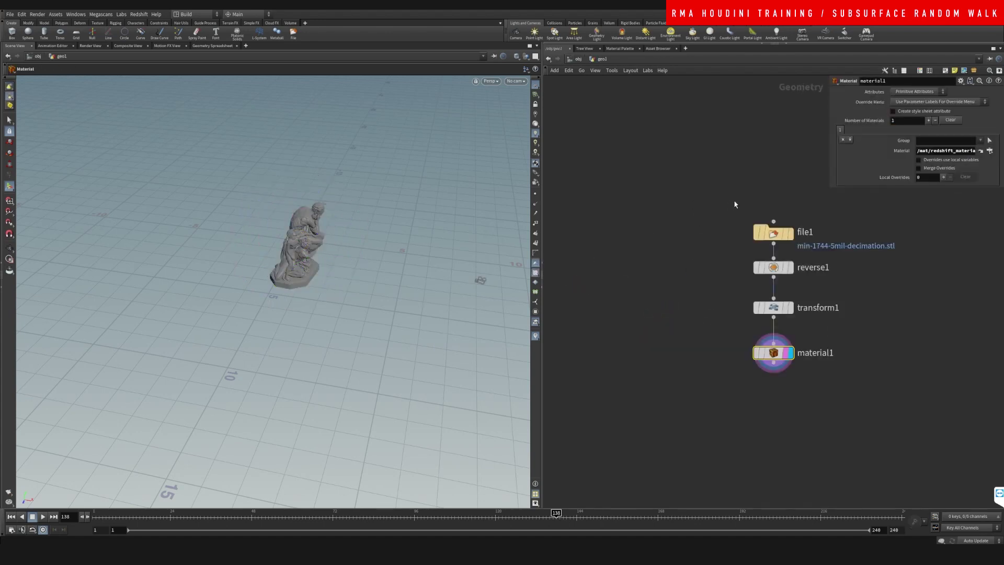
middle_drag(735, 204, 650, 224)
drag(643, 207, 757, 270)
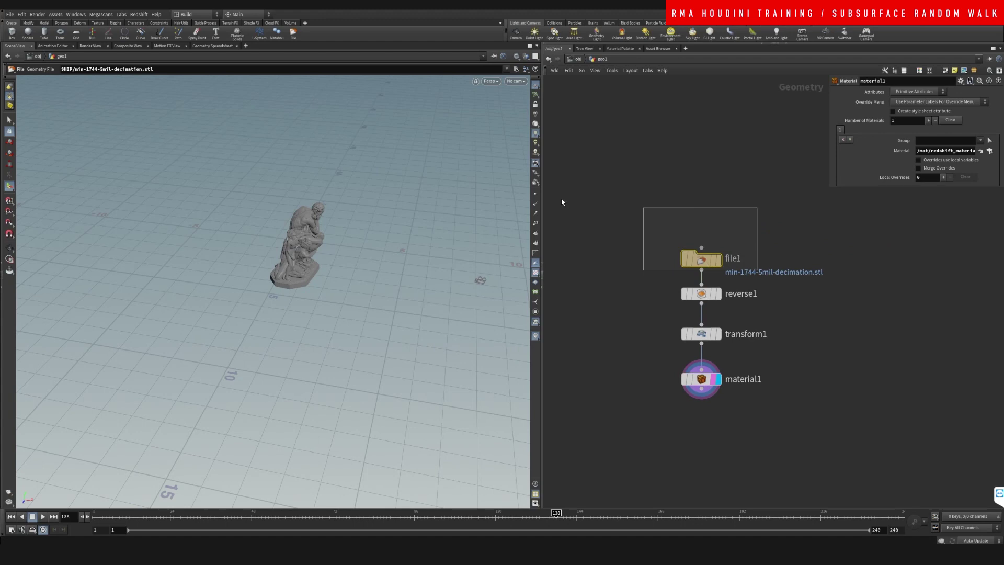
click(518, 82)
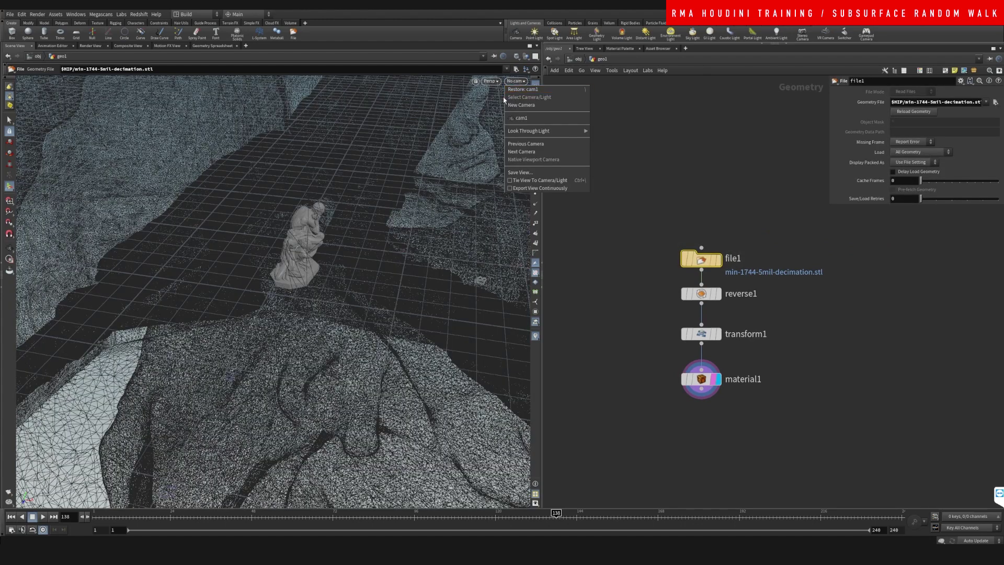
click(535, 121)
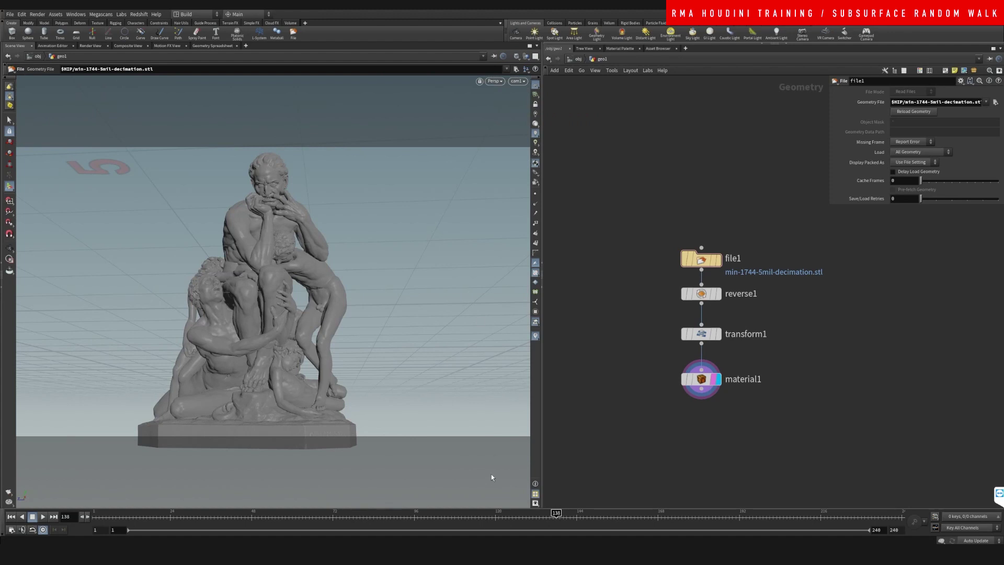
middle_drag(626, 261, 580, 256)
drag(588, 199, 600, 247)
drag(600, 246, 588, 244)
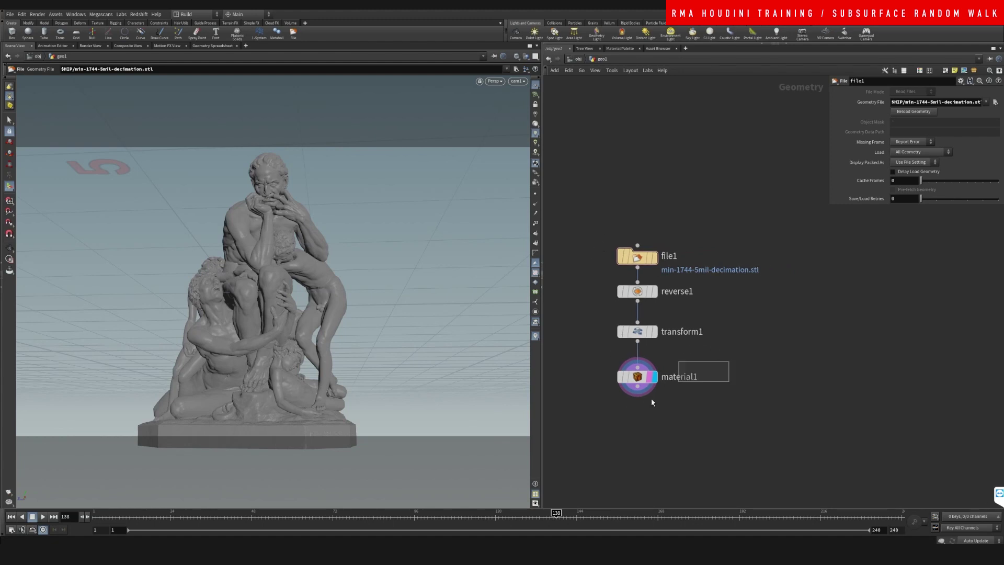
Delete the old Redshift material and StandardMaterial1 from /mat
click(637, 375)
click(981, 151)
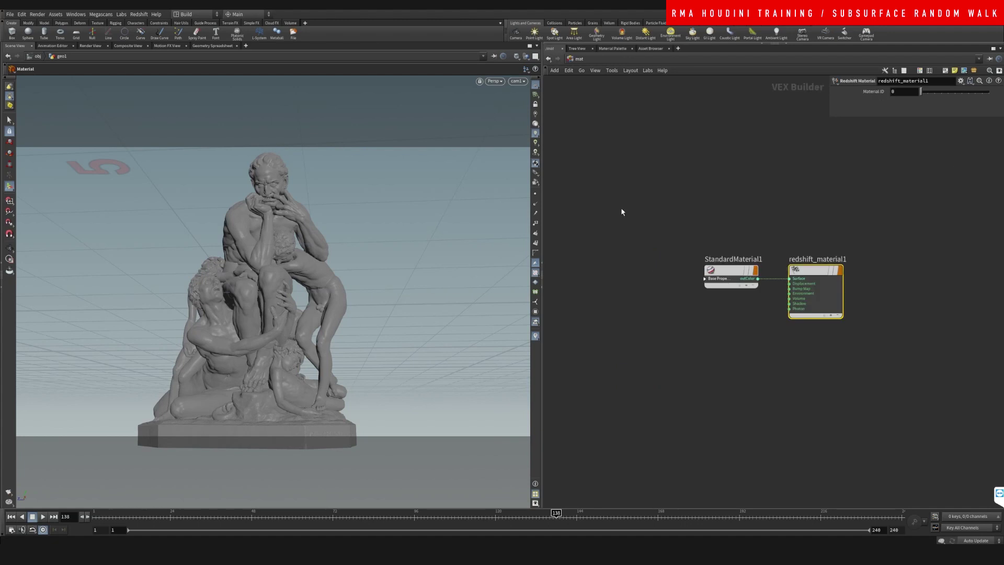
drag(622, 212, 835, 338)
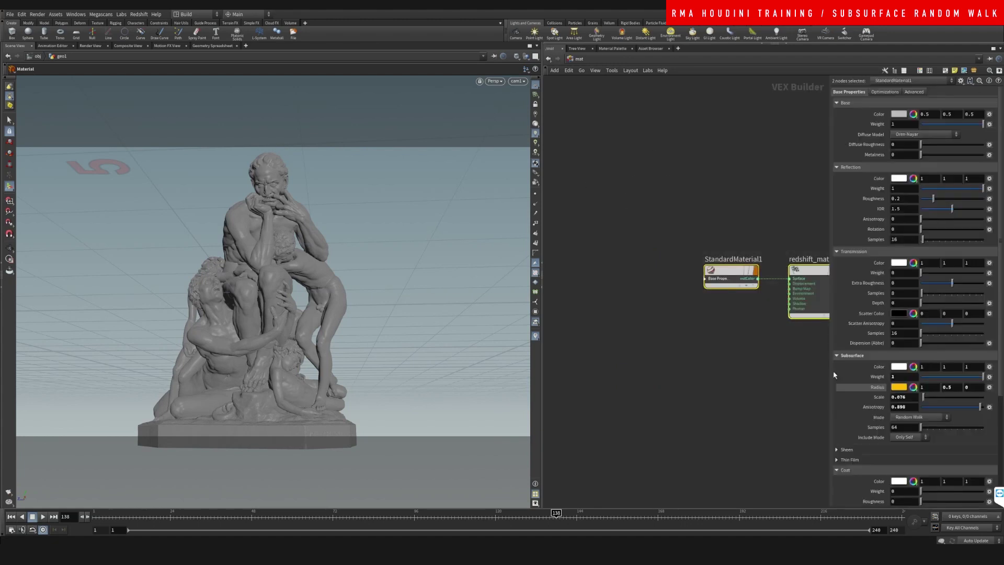
key(Delete)
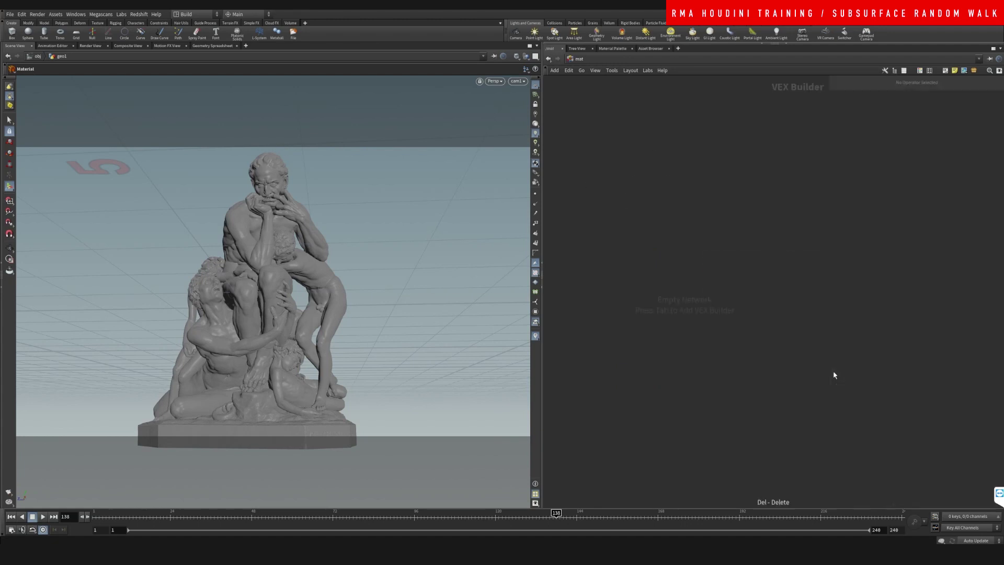
In /out, replace both old render nodes with a new Redshift_ROP1
right_click(594, 88)
click(619, 144)
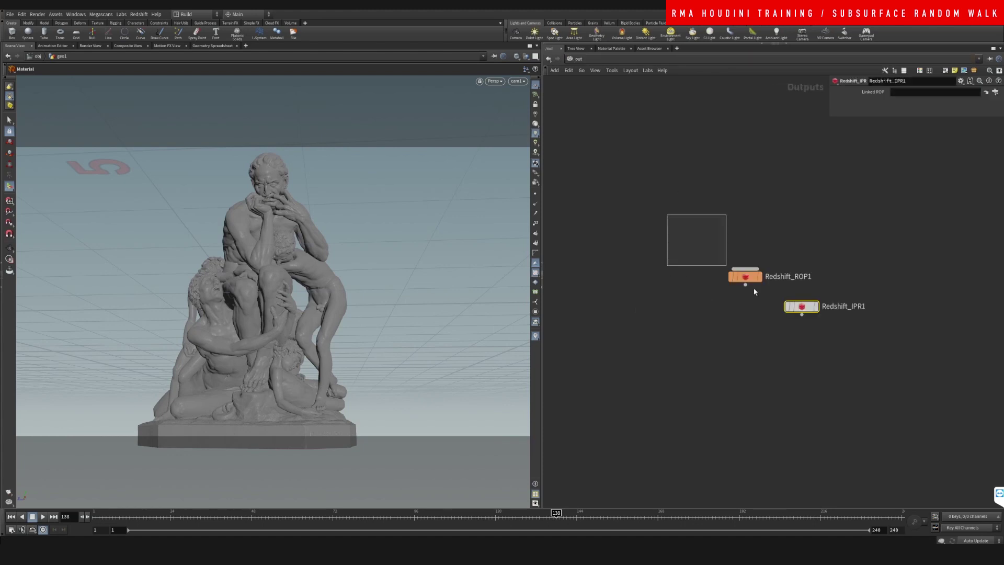
key(ctrl+a)
key(Delete)
key(Tab)
text(red)
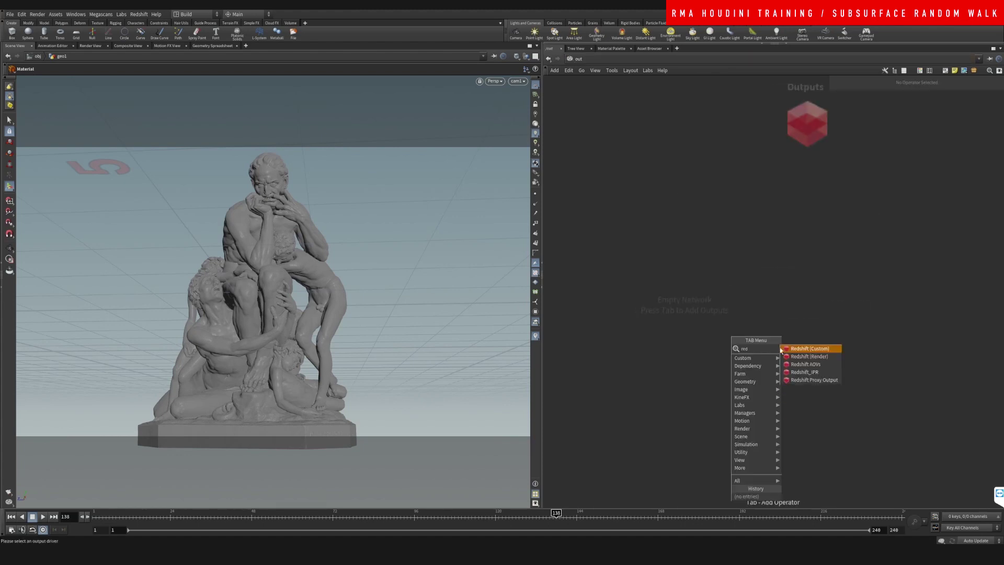
click(788, 348)
drag(713, 207, 756, 303)
Bring up the Redshift Render View and shrink it over the viewport's left side
click(876, 91)
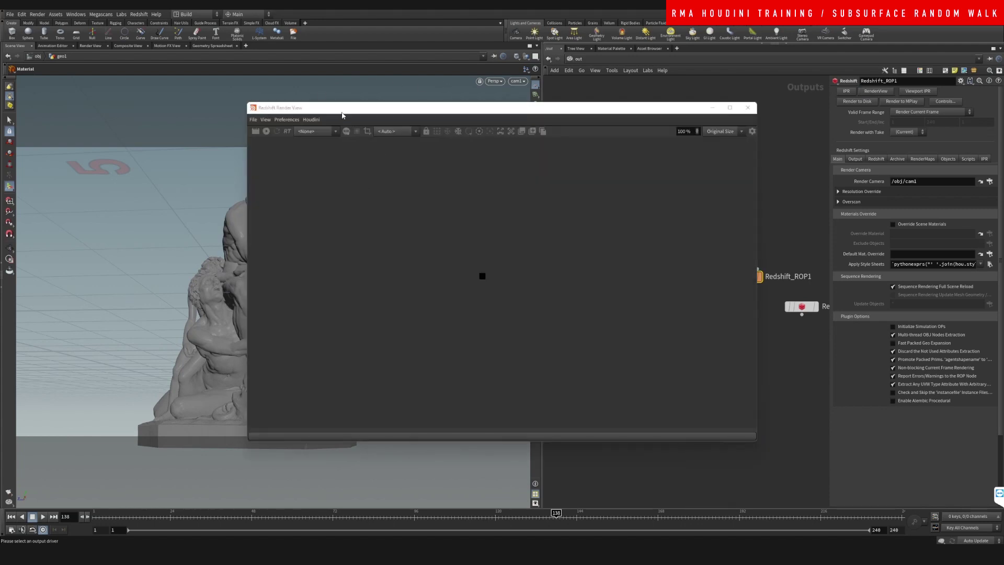
drag(339, 111, 157, 91)
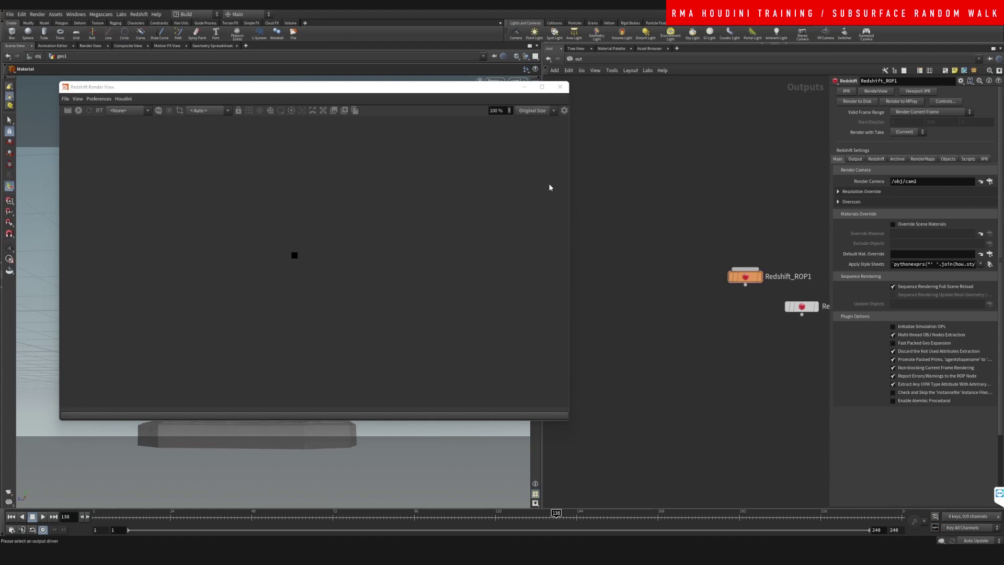
drag(569, 187, 502, 187)
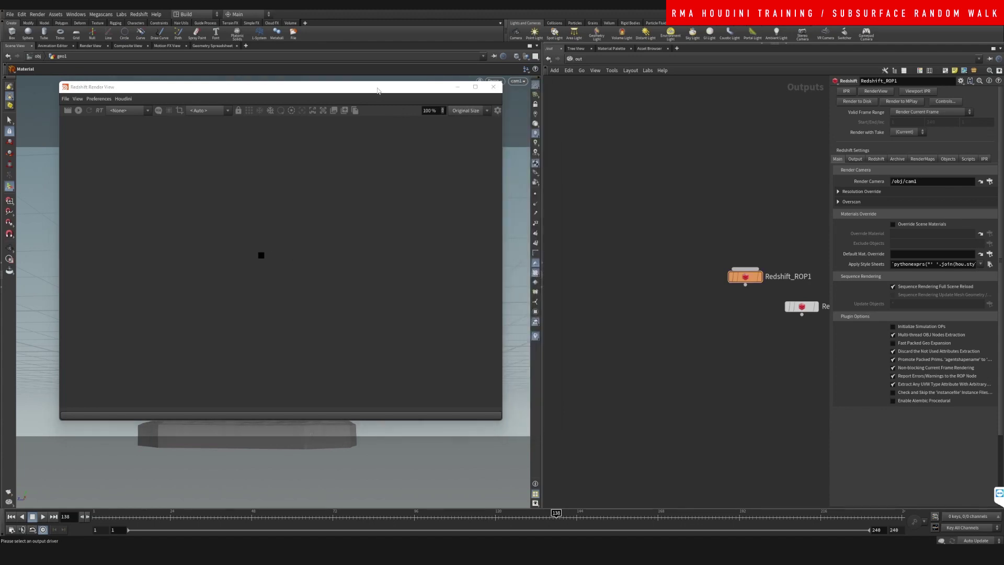
drag(387, 84, 380, 125)
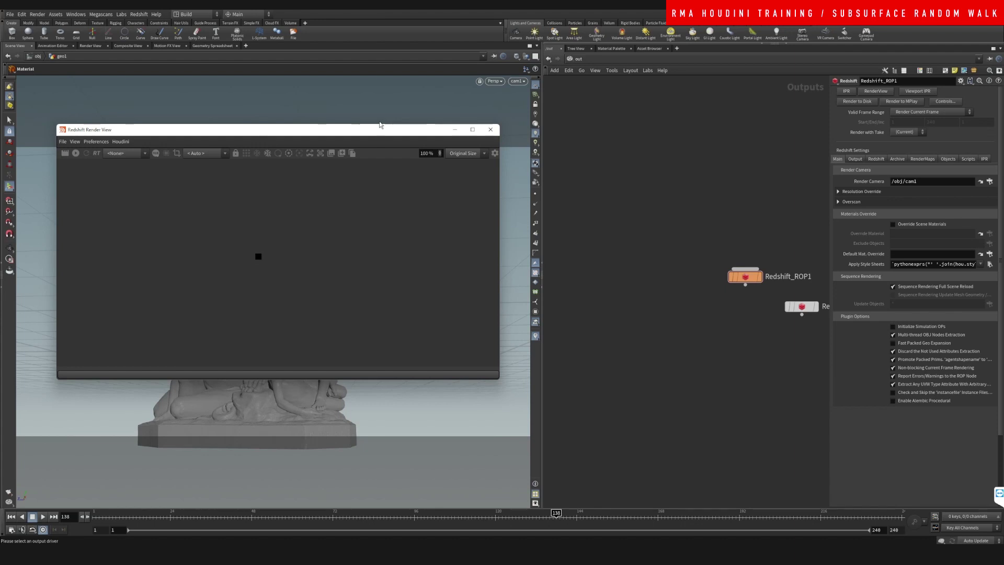
click(578, 70)
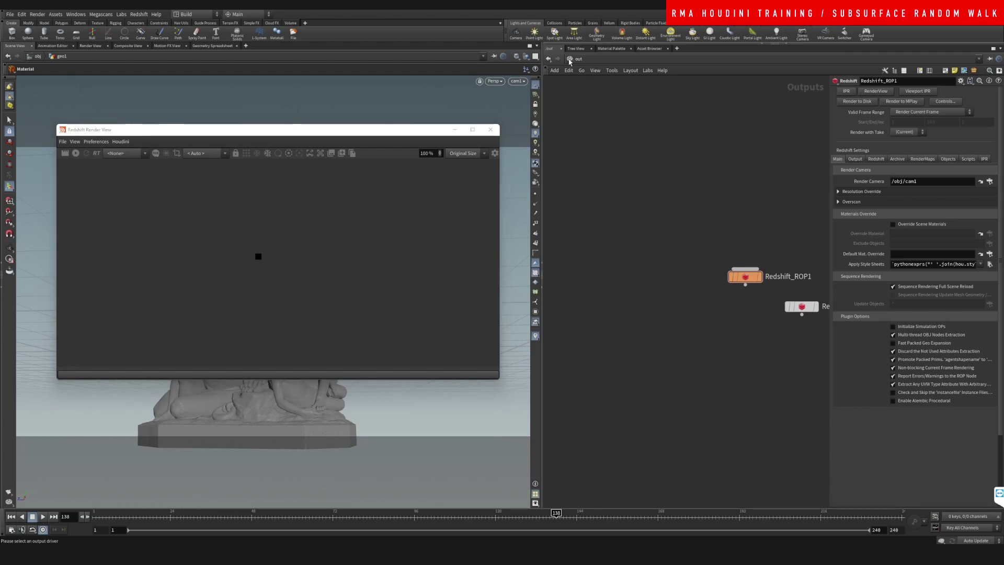
In /mat, add an RS Standard Material node using the rsstand search
click(570, 59)
click(589, 87)
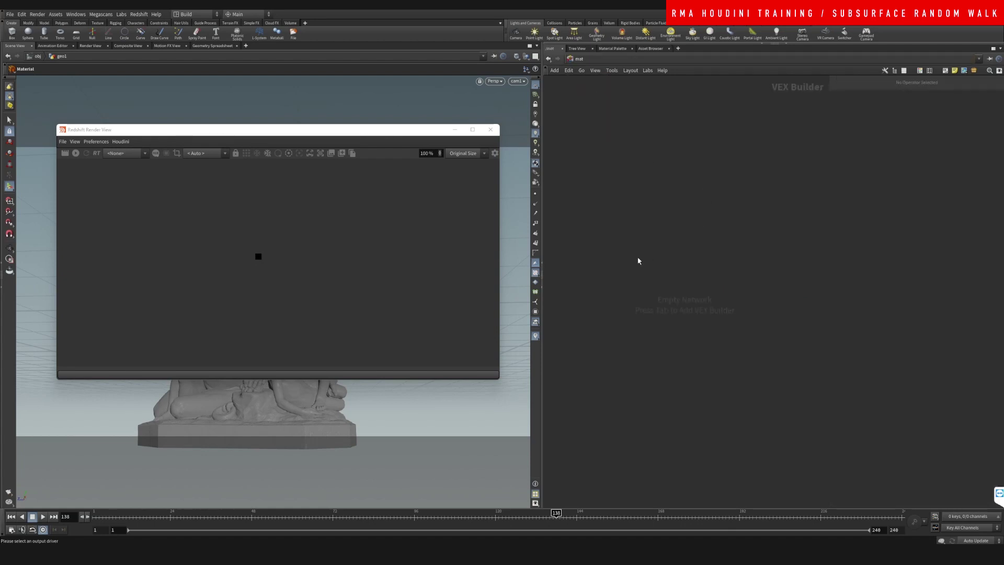
key(Tab)
text(rsstand)
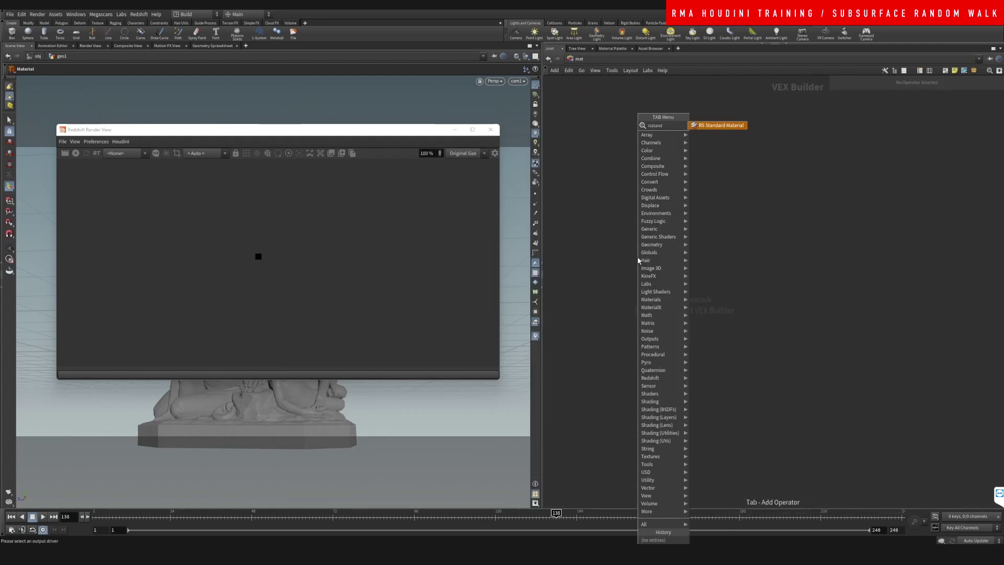
key(Return)
click(639, 261)
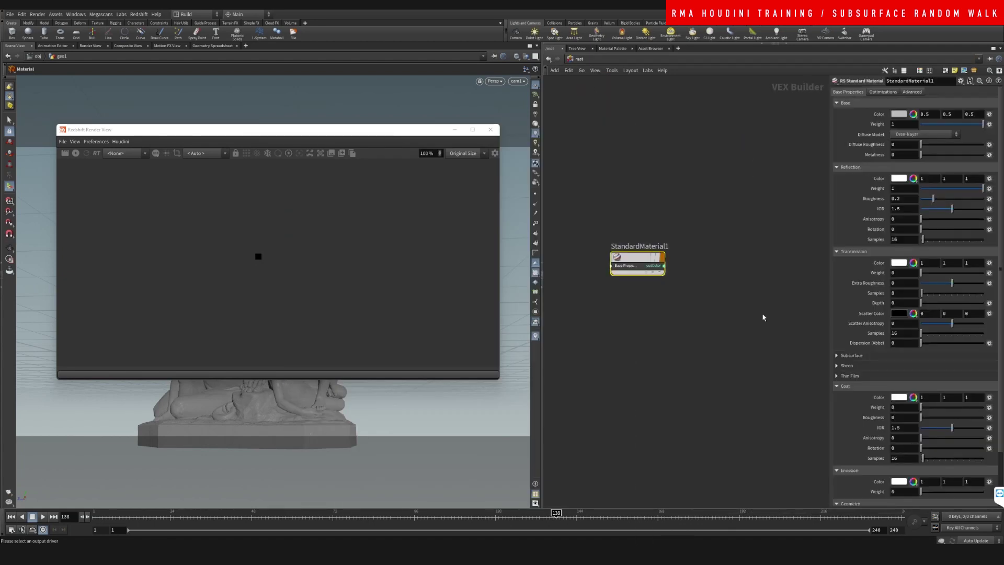
click(713, 328)
Create an RS Material node, tidy the layout, and delete Material1
key(Tab)
text(rsmat)
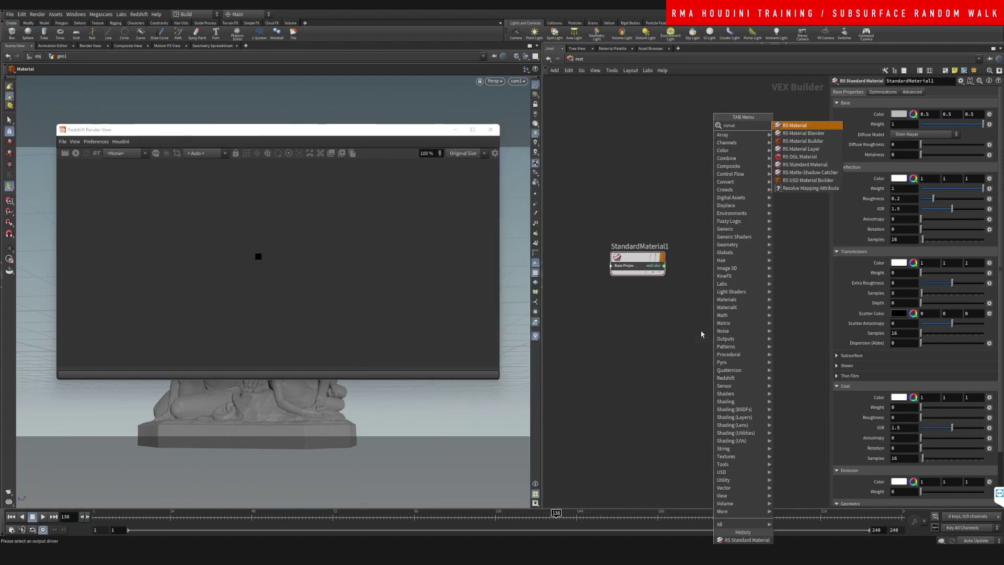
key(Return)
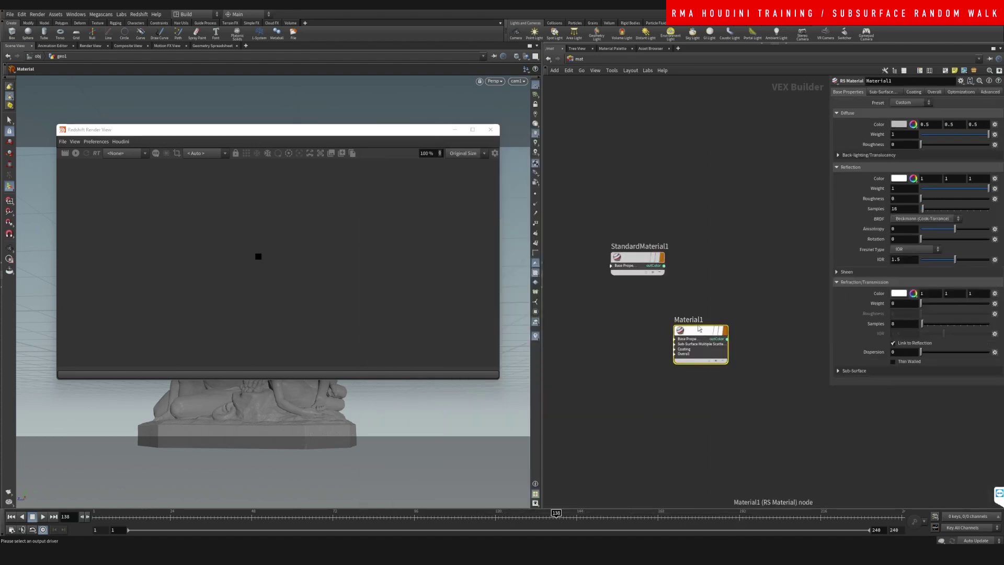
key(l)
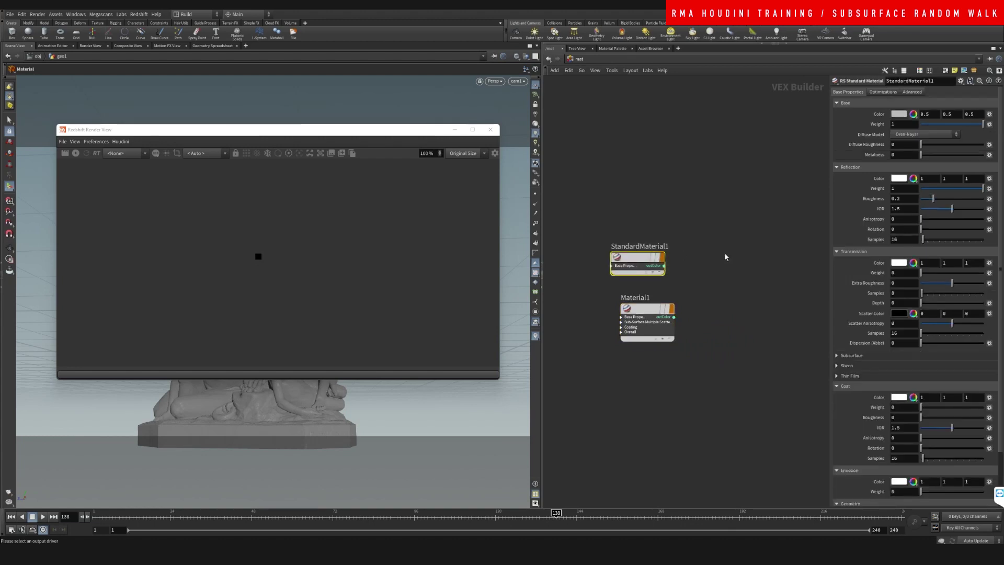
drag(727, 285, 630, 360)
key(Delete)
Add a Redshift Material output and wire StandardMaterial1's outColor into its Surface input
key(Tab)
text(red)
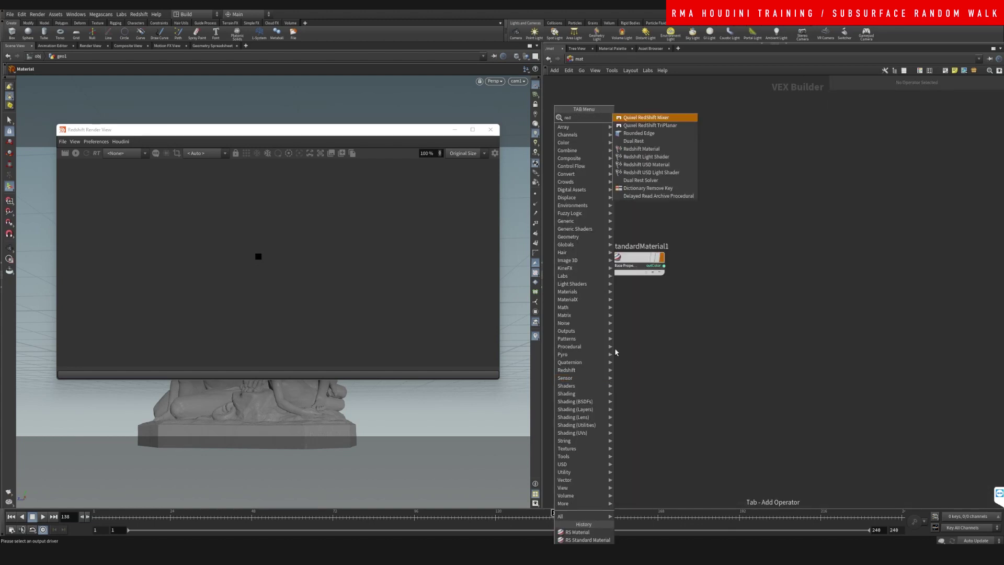
text(shift mat)
key(Return)
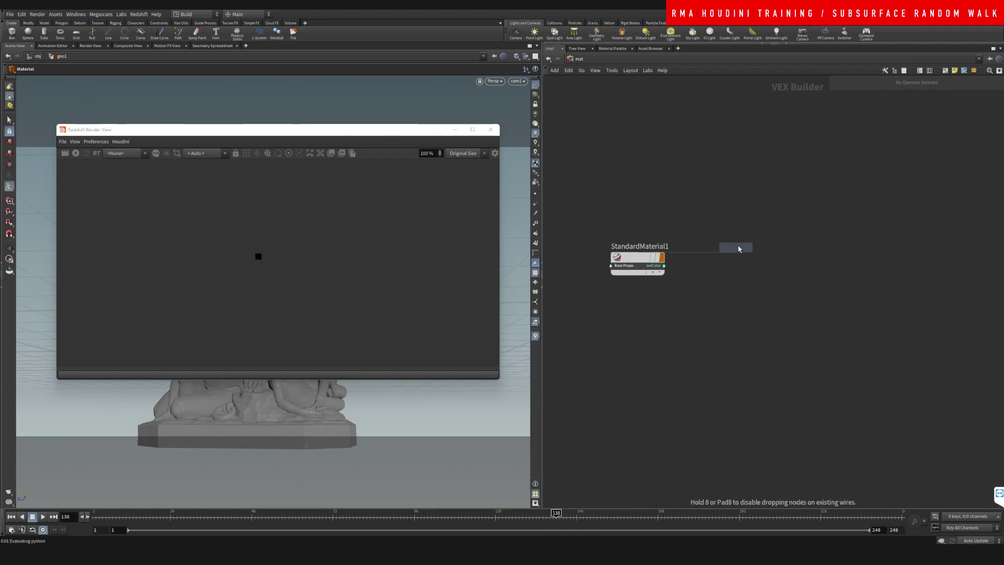
click(740, 248)
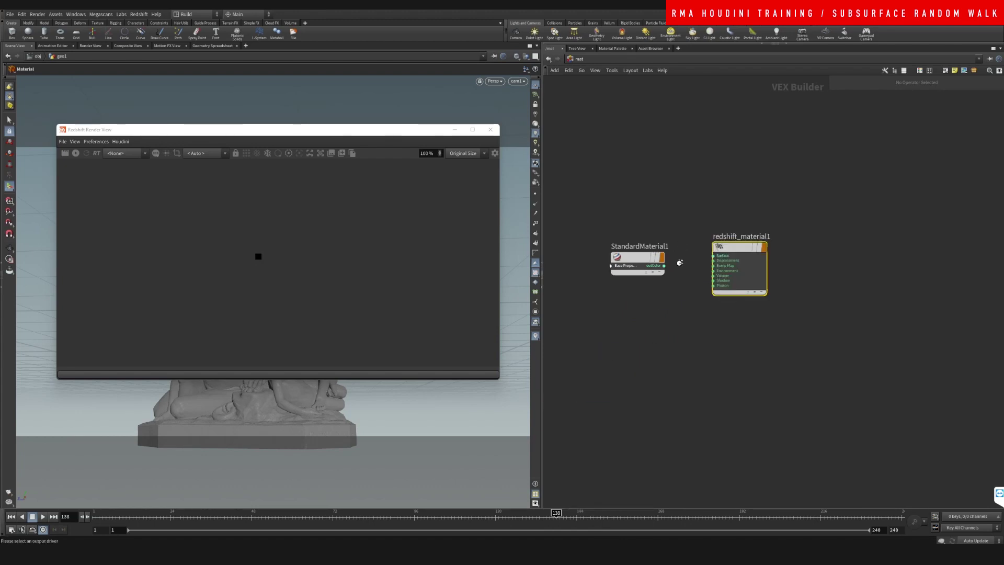
drag(669, 265, 700, 257)
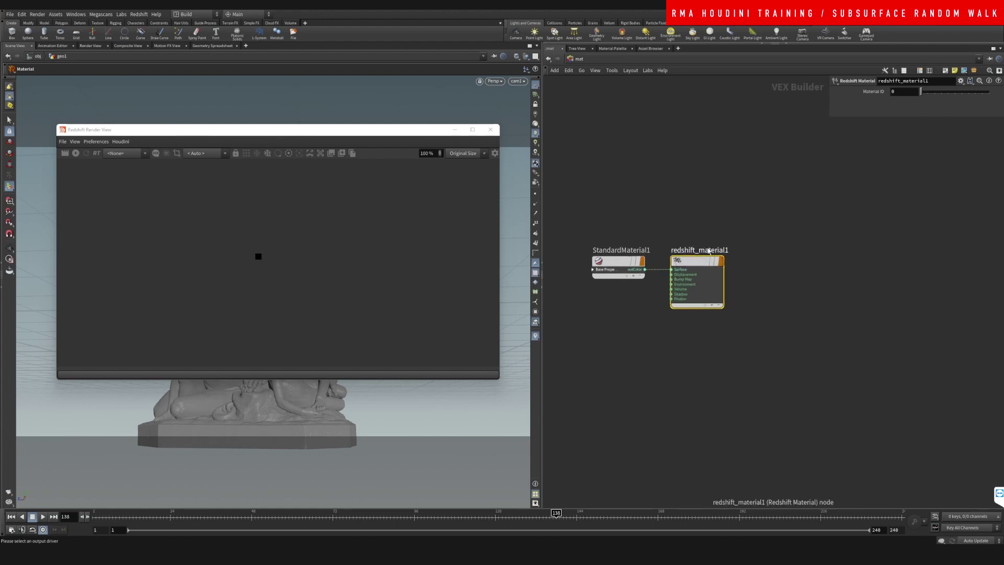
Rename the output node to tester and return to /obj
double_click(701, 250)
key(ctrl+a)
text(te)
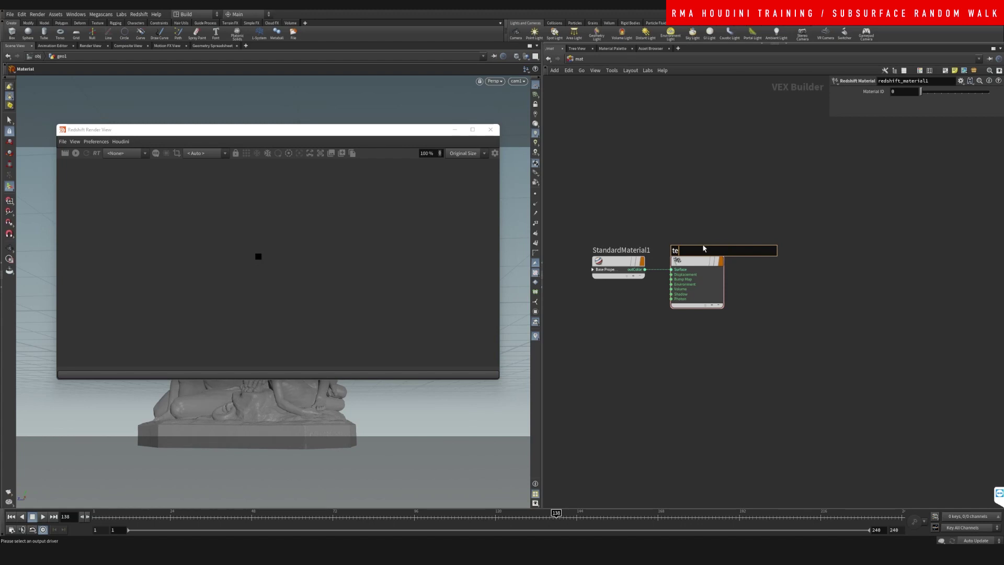
text(ster)
key(Return)
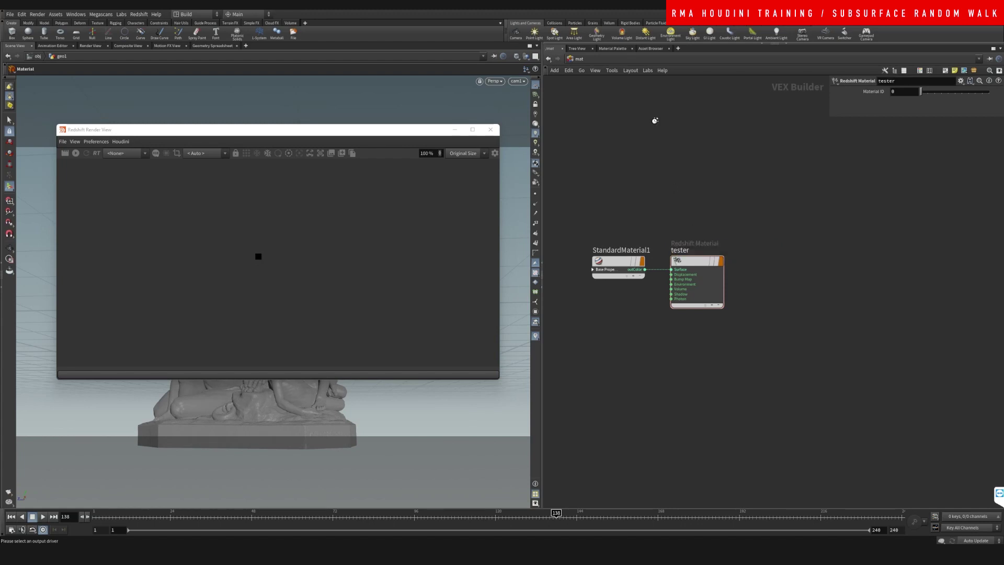
click(575, 59)
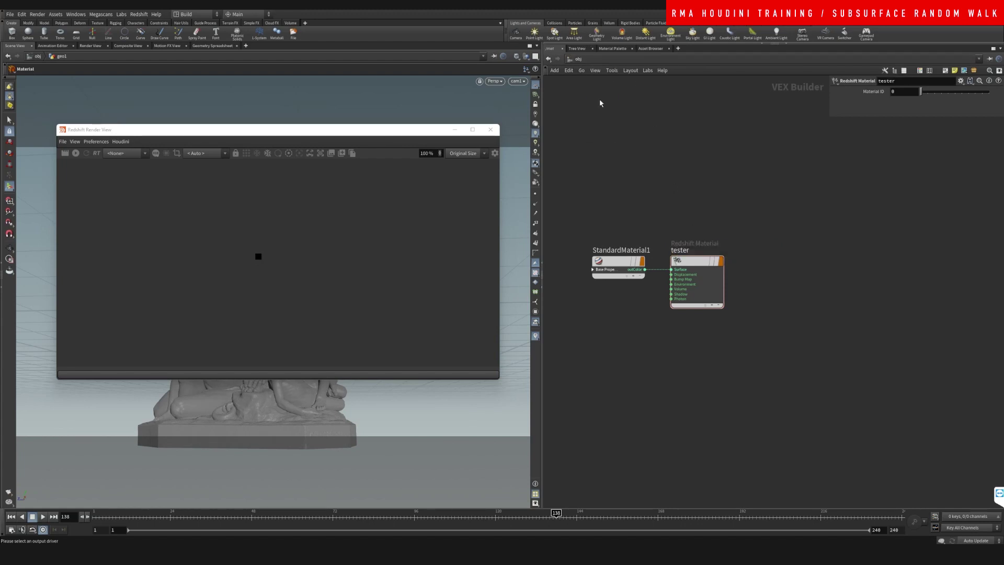
click(591, 94)
Point geo1's material1 to /mat/tester and start an enlarged Redshift render of the statue
drag(589, 283, 593, 283)
double_click(592, 283)
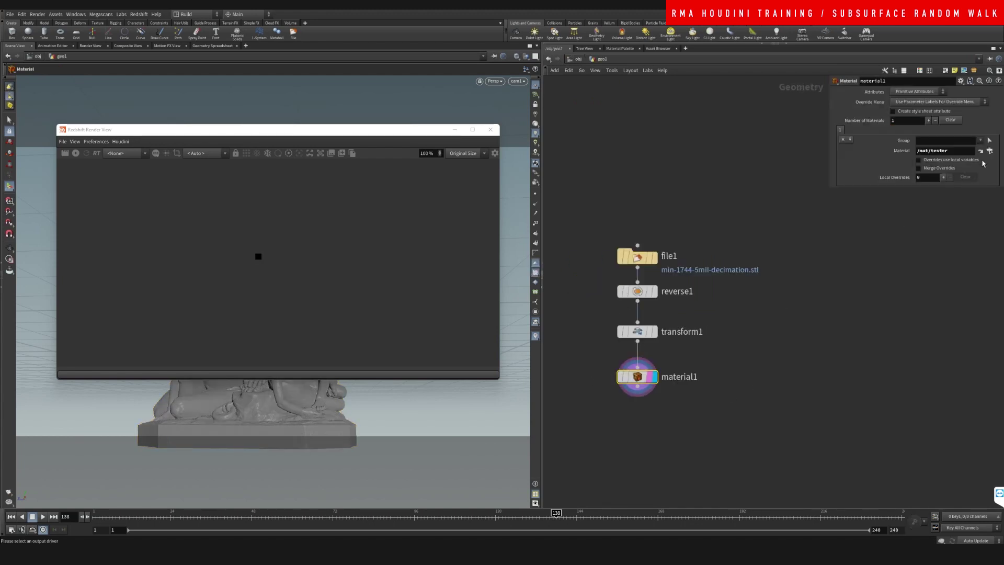
click(988, 153)
click(929, 217)
click(75, 154)
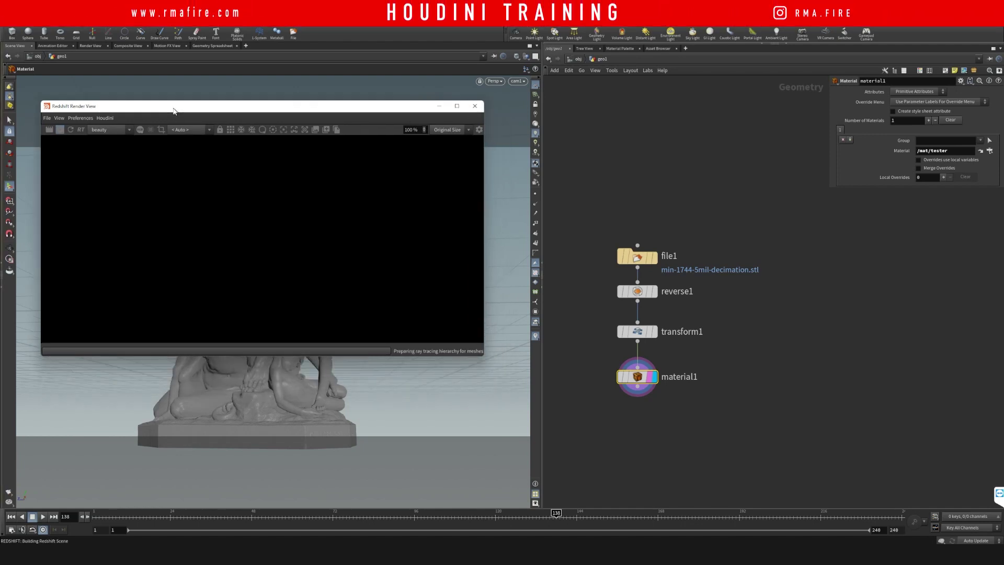
drag(482, 356, 527, 432)
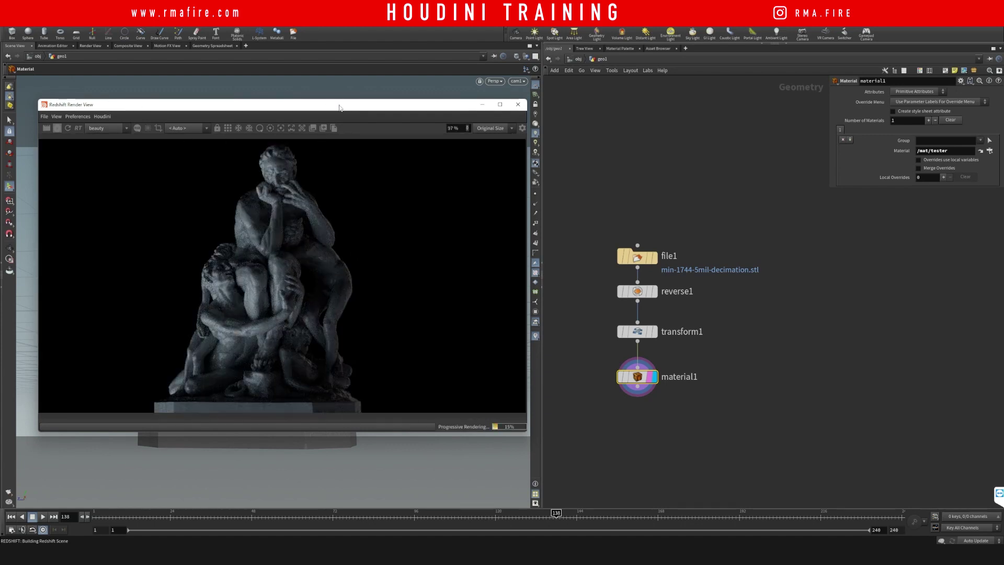
Set the dome texture to GSG_PRO_STUDIOS_METAL_002.exr, rotate the dome to -148.9, and stop rendering
click(574, 60)
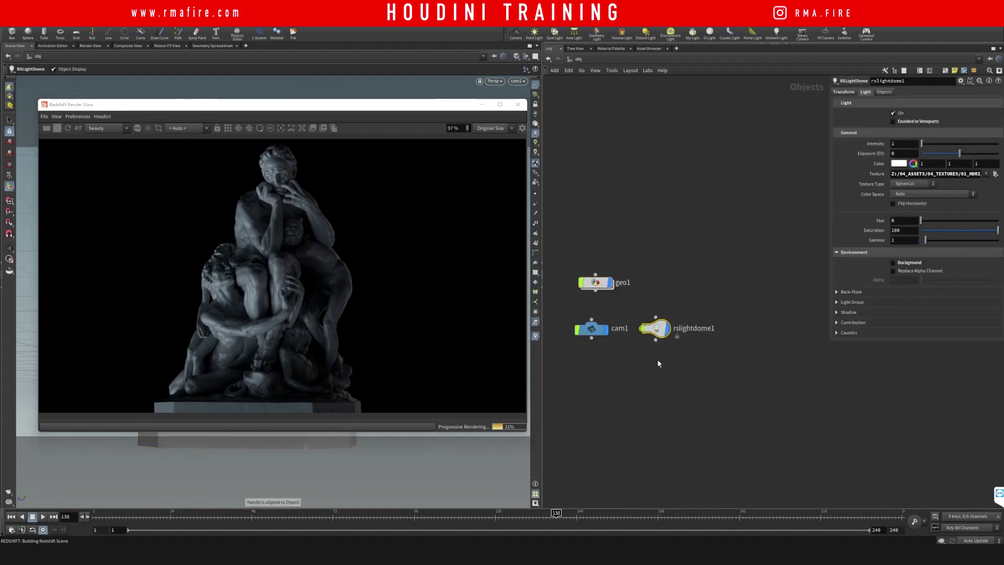
click(995, 174)
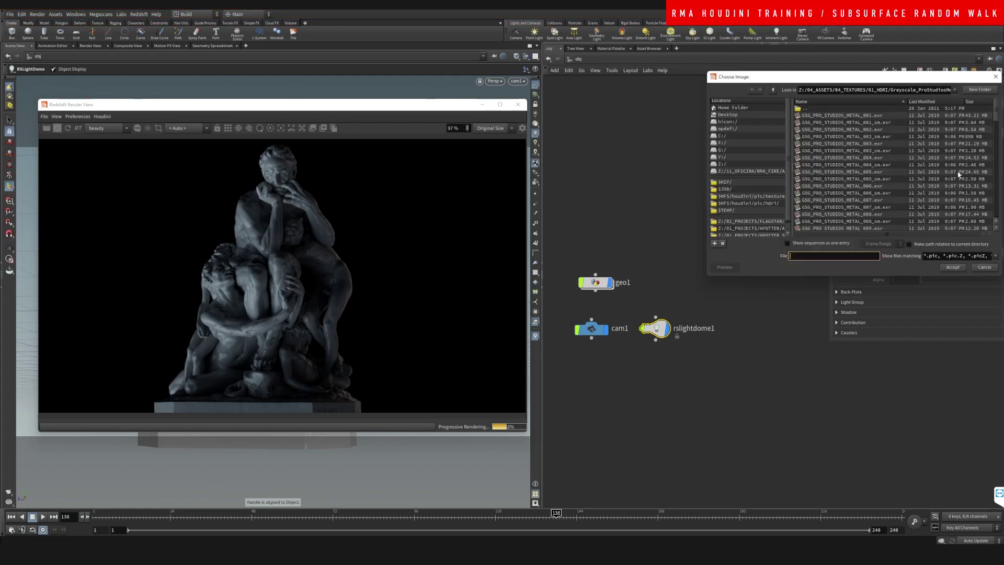
double_click(855, 130)
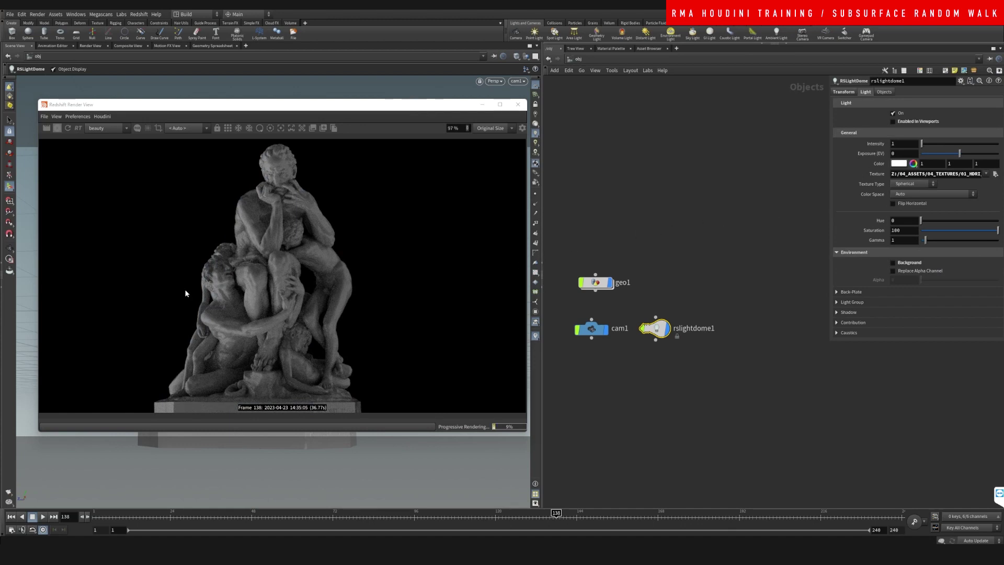
click(843, 92)
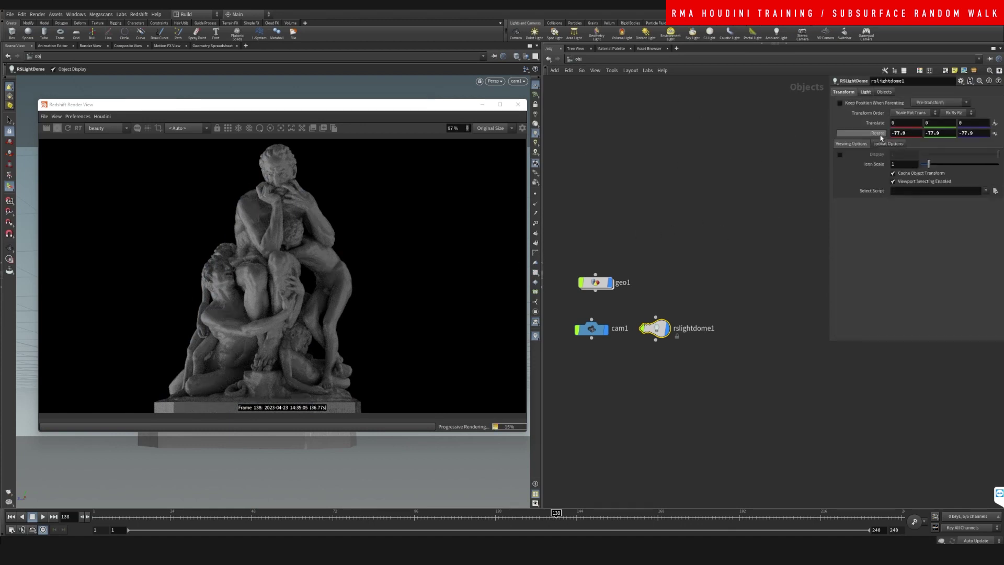
middle_drag(883, 133, 680, 126)
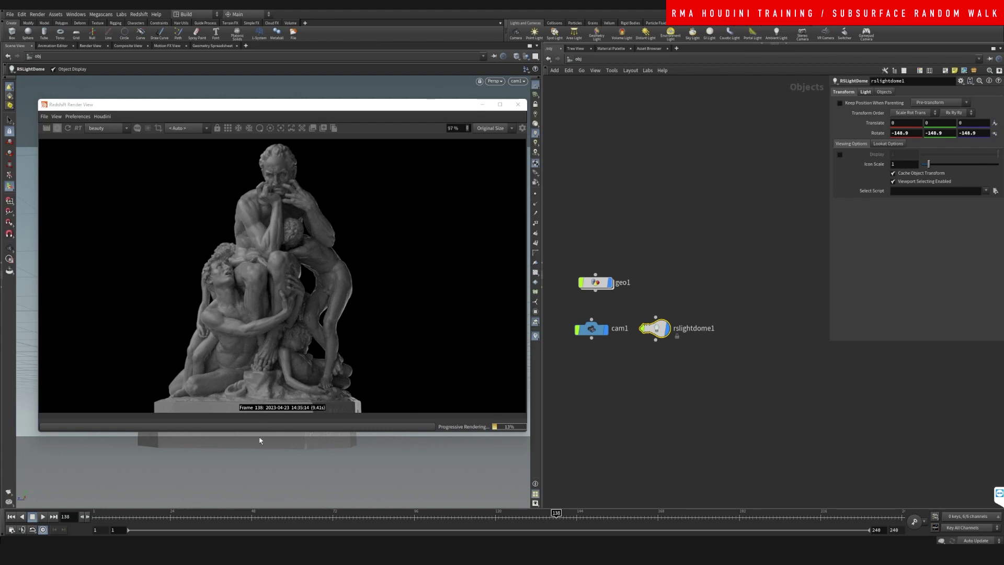
click(67, 129)
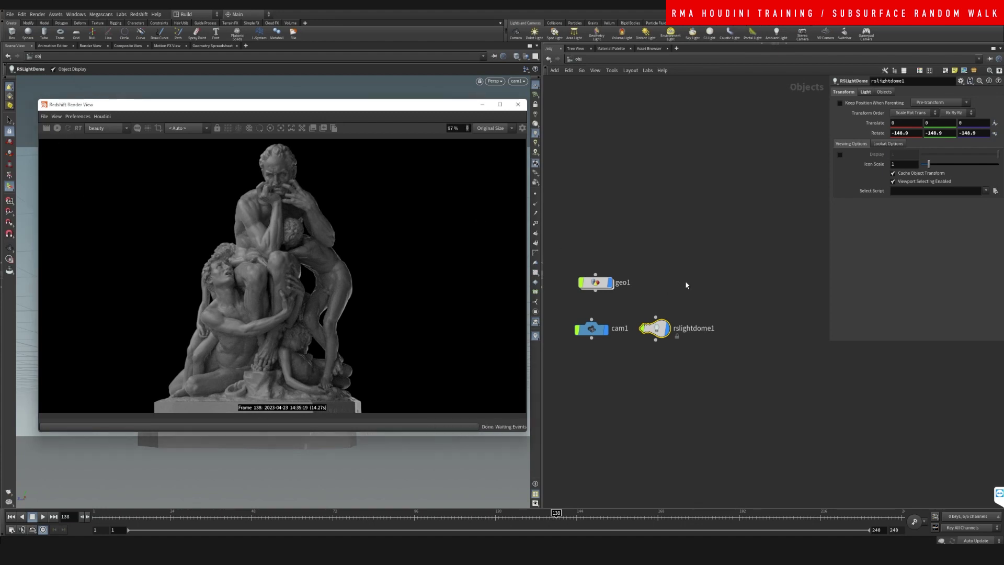
Hide the Render View and create a new Redshift light, rslight1
click(482, 104)
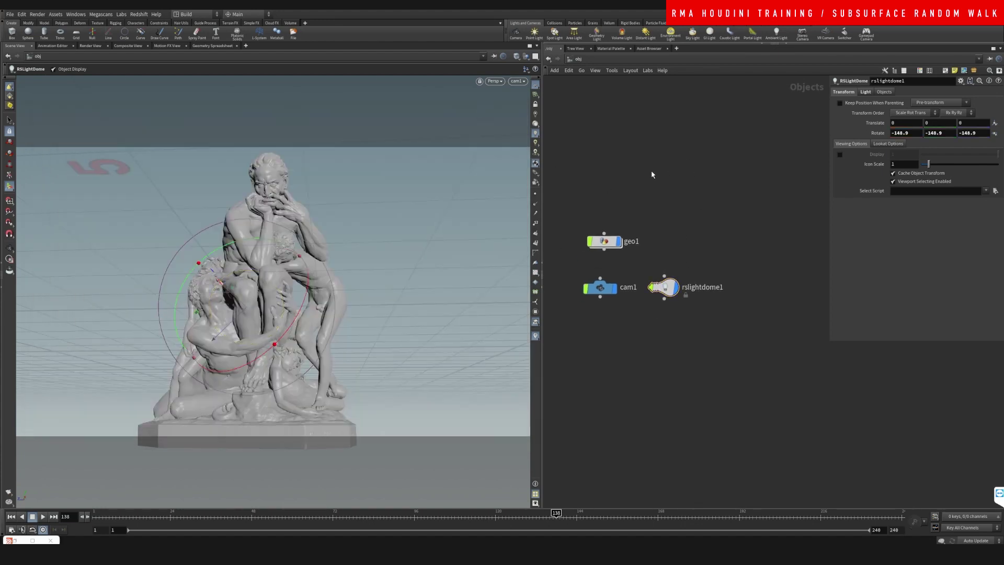
key(Tab)
text(rsl)
key(Return)
click(671, 325)
Move rslight1 beside the statue and tilt it toward the model
scroll(361, 226, down, 5)
drag(376, 213, 367, 324)
scroll(336, 304, up, 3)
key(Return)
drag(336, 223, 278, 325)
drag(338, 294, 321, 249)
Duplicate the light as rslight2 and place it on another side facing the statue
alt+drag(671, 325, 663, 375)
drag(299, 225, 460, 99)
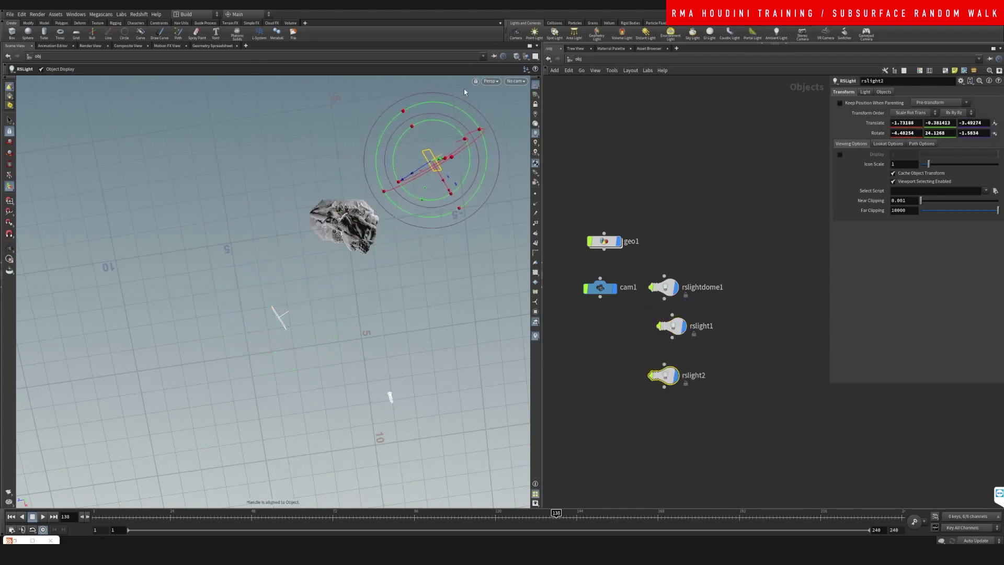
drag(479, 189, 418, 241)
key(Escape)
key(Return)
key(e)
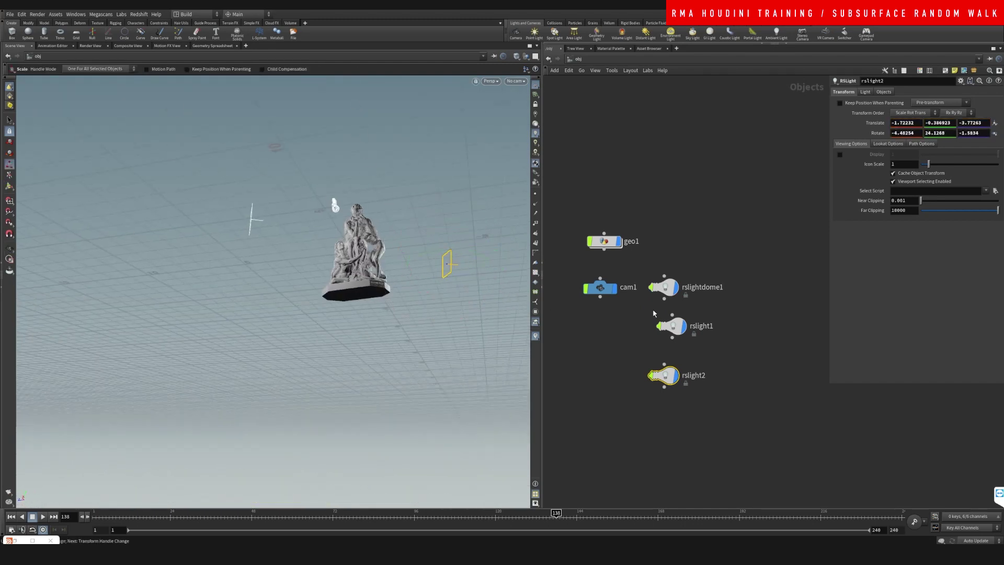
Check rslightdome1's -148.9 rotation and Light settings, then show its rotate handle
click(664, 287)
click(865, 92)
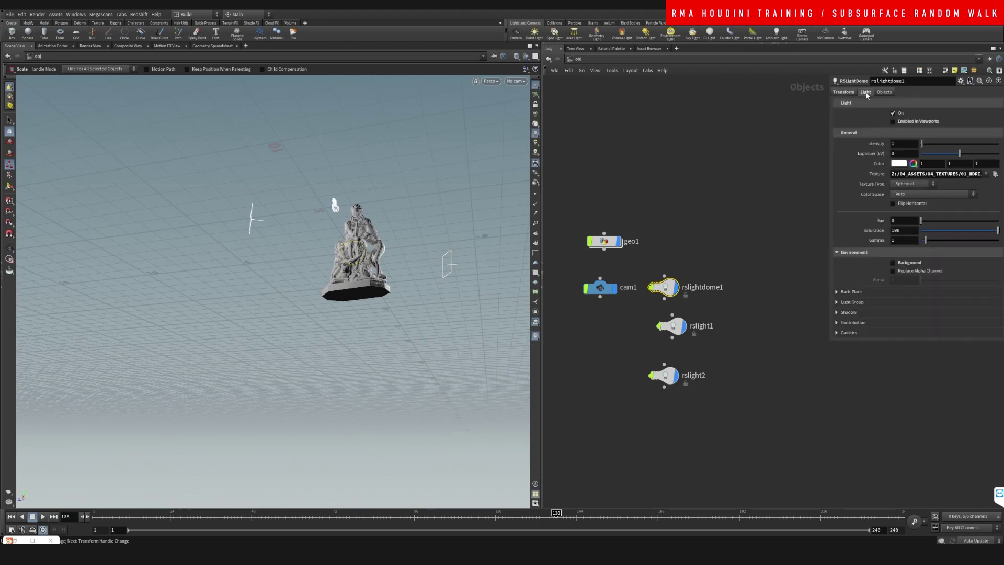
click(850, 93)
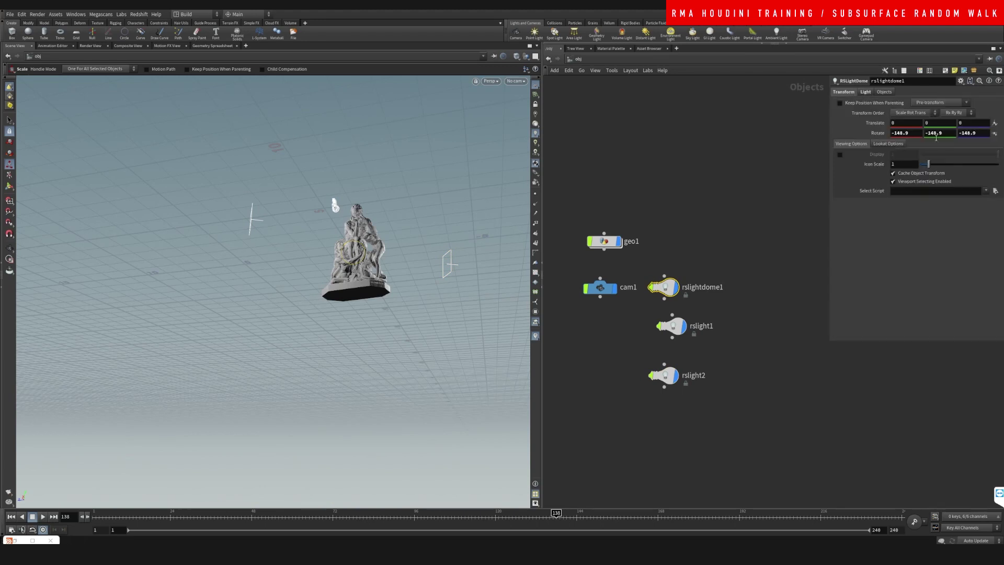
click(865, 93)
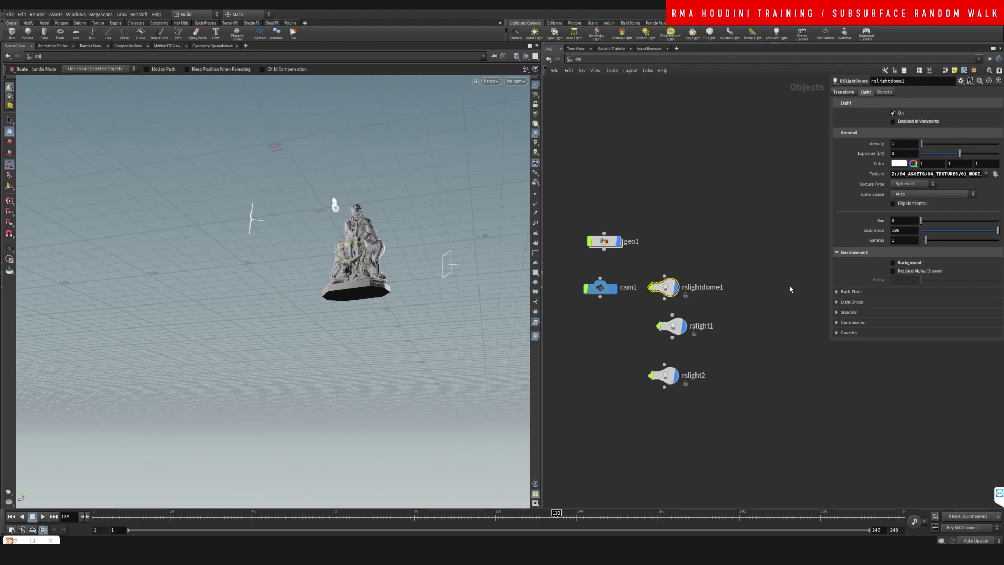
drag(846, 343, 827, 531)
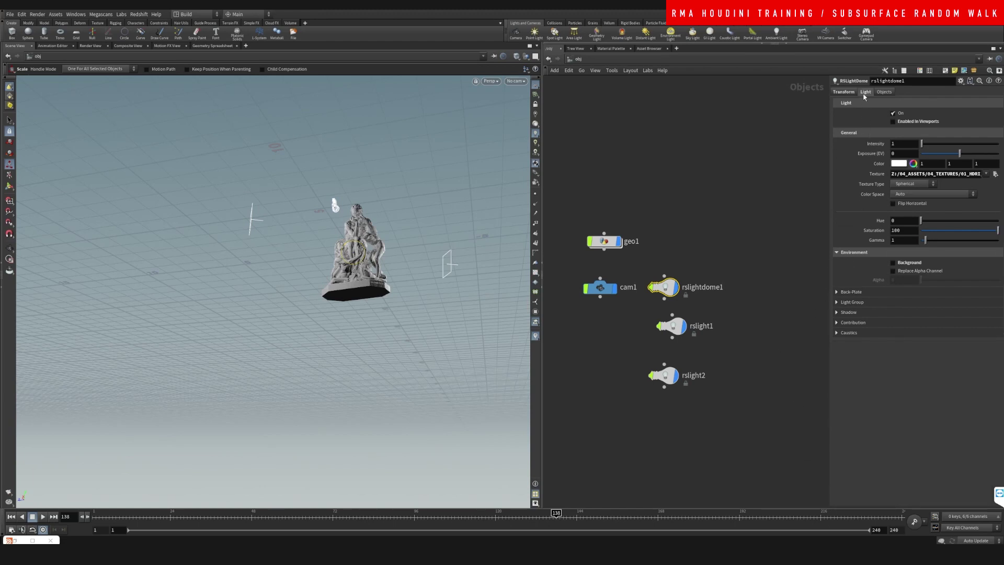
click(853, 93)
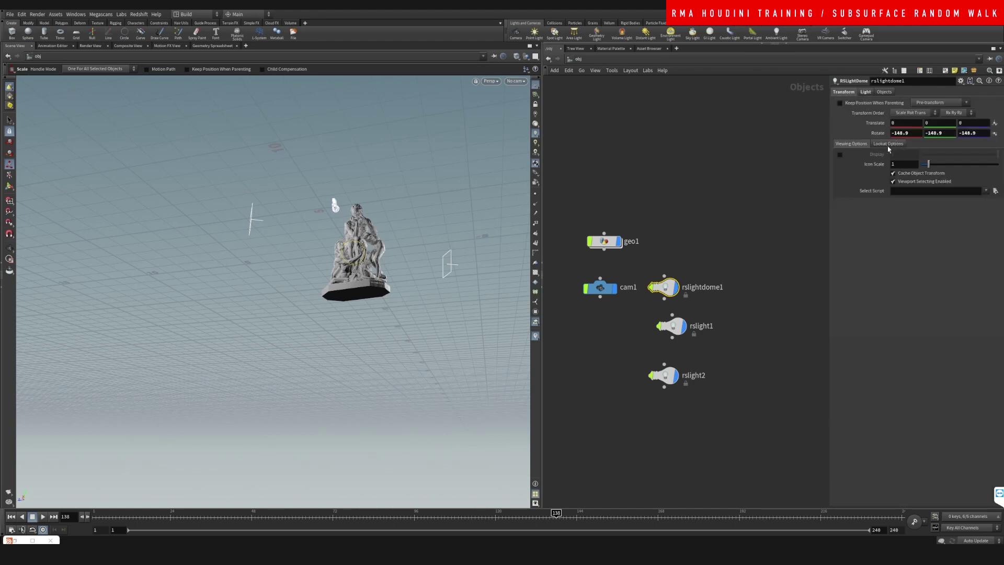
click(866, 92)
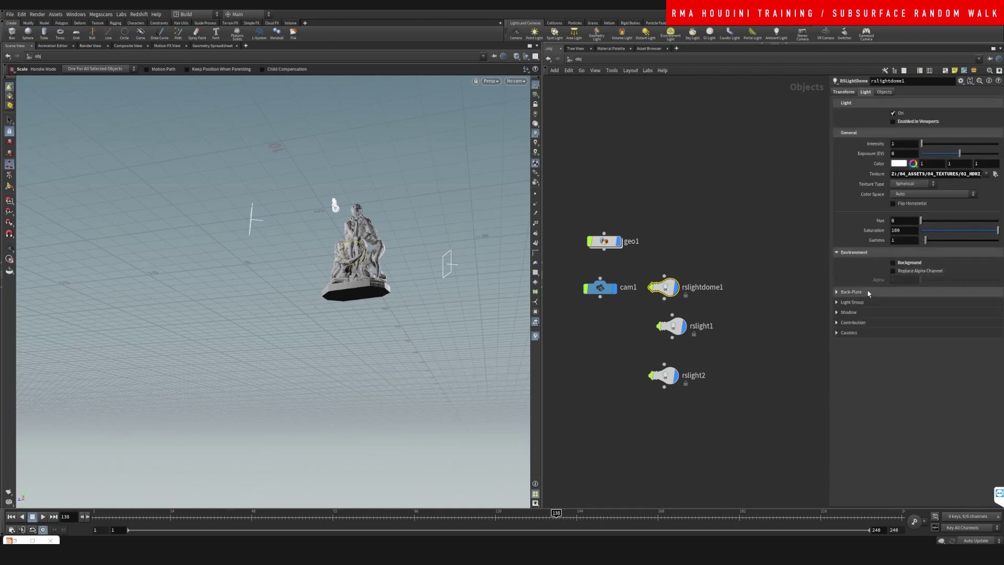
click(9, 186)
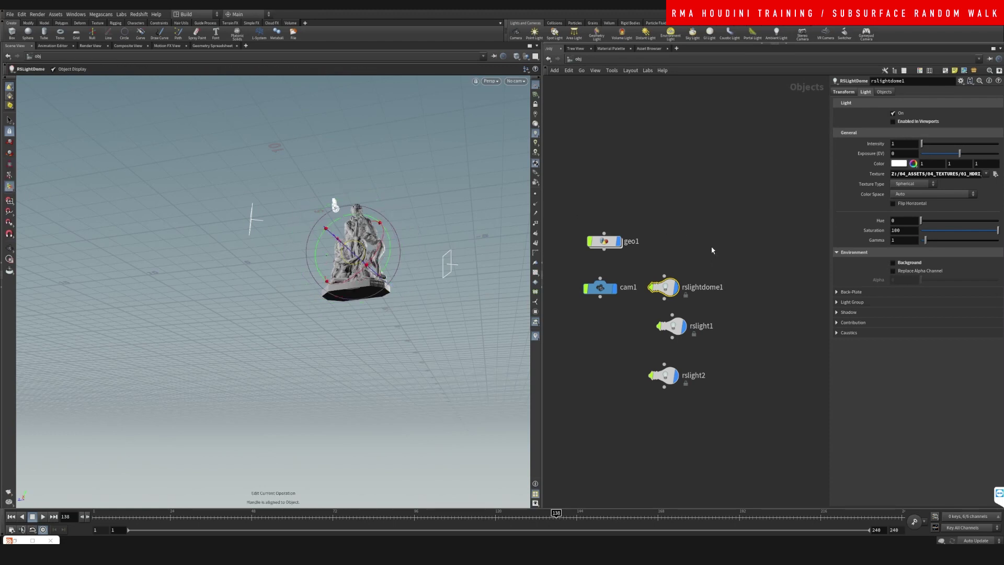
Stretch rslight1's height (Size Y) from 1.2 to 2.3
click(671, 325)
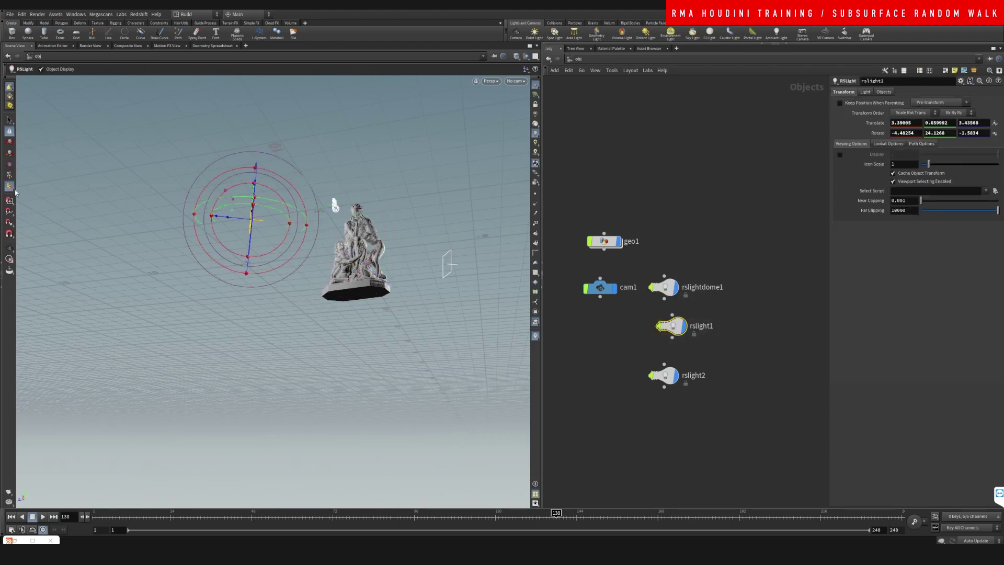
click(9, 164)
alt+drag(268, 214, 274, 232)
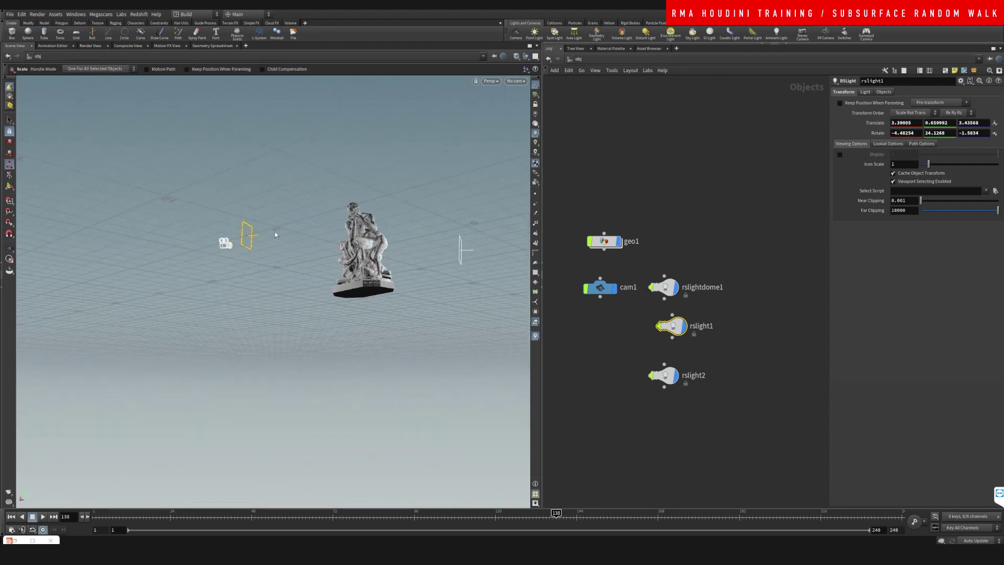
click(865, 92)
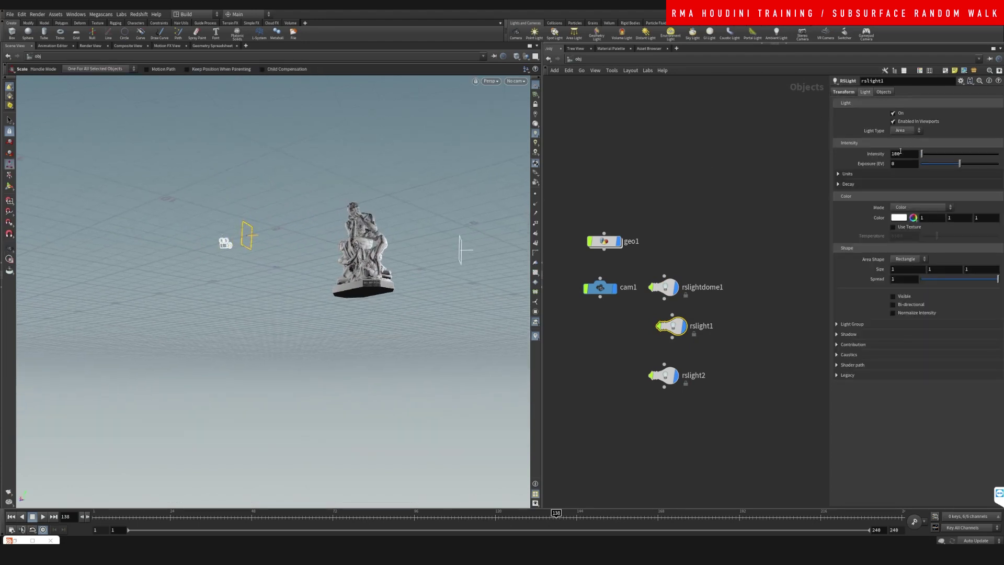
click(893, 174)
click(893, 175)
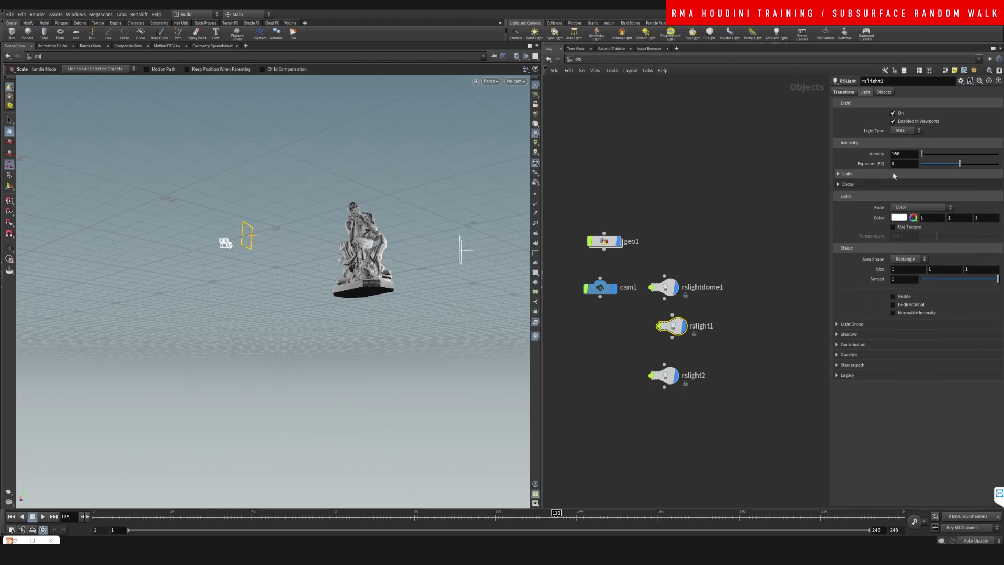
click(889, 184)
click(882, 185)
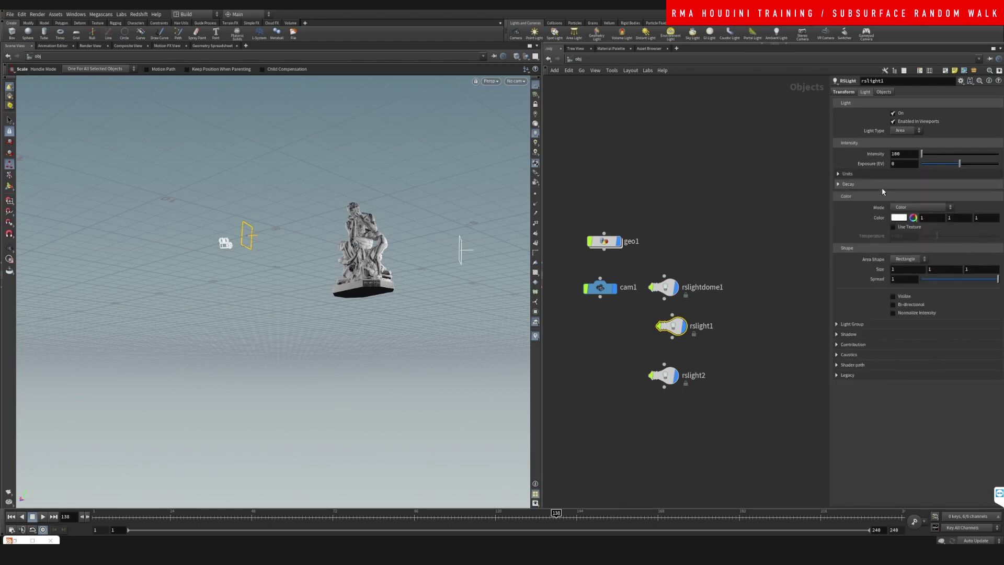
middle_click(934, 273)
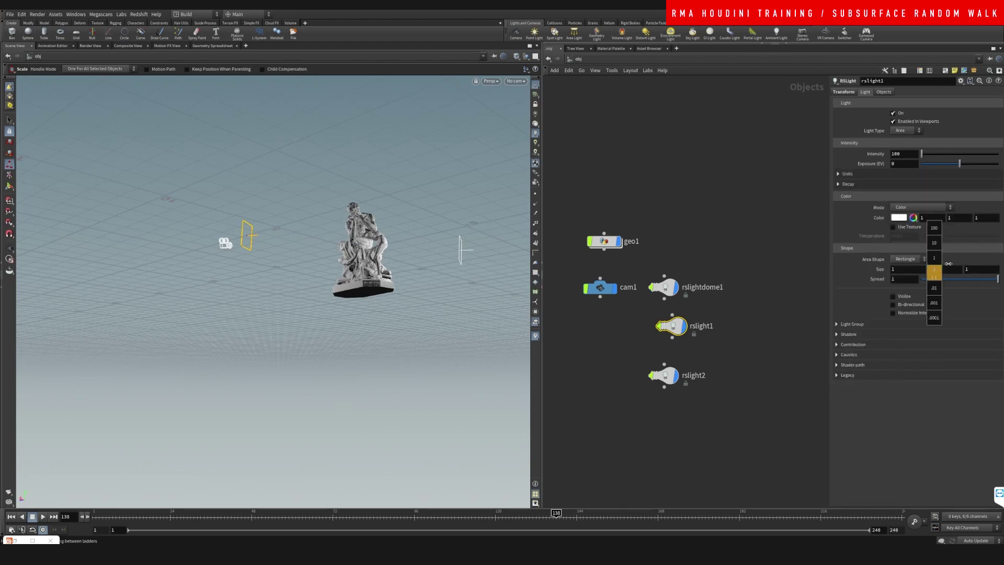
middle_drag(951, 263, 964, 271)
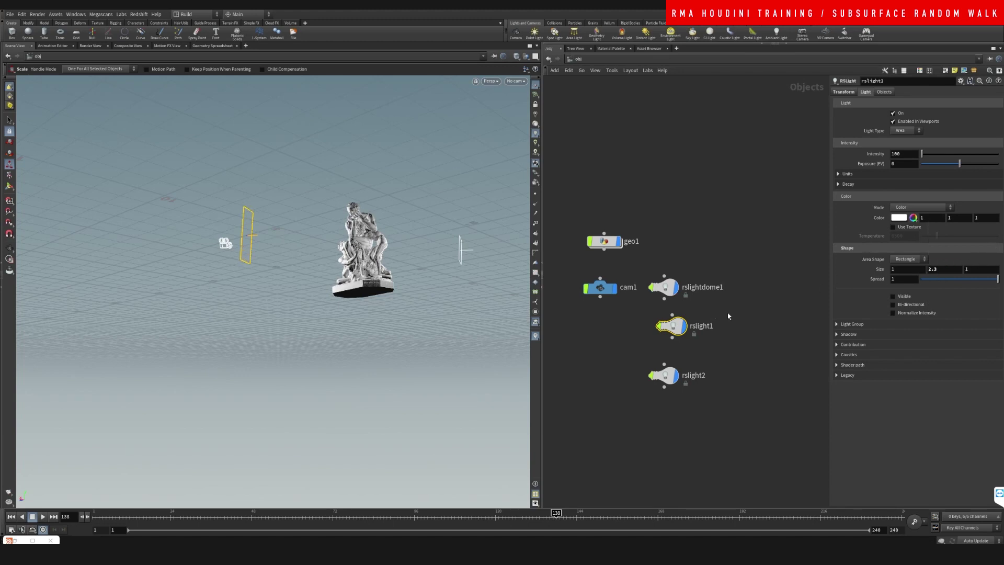
Stretch rslight2's height from 1 to 2.5
click(667, 375)
click(865, 92)
middle_drag(933, 264, 943, 264)
click(892, 154)
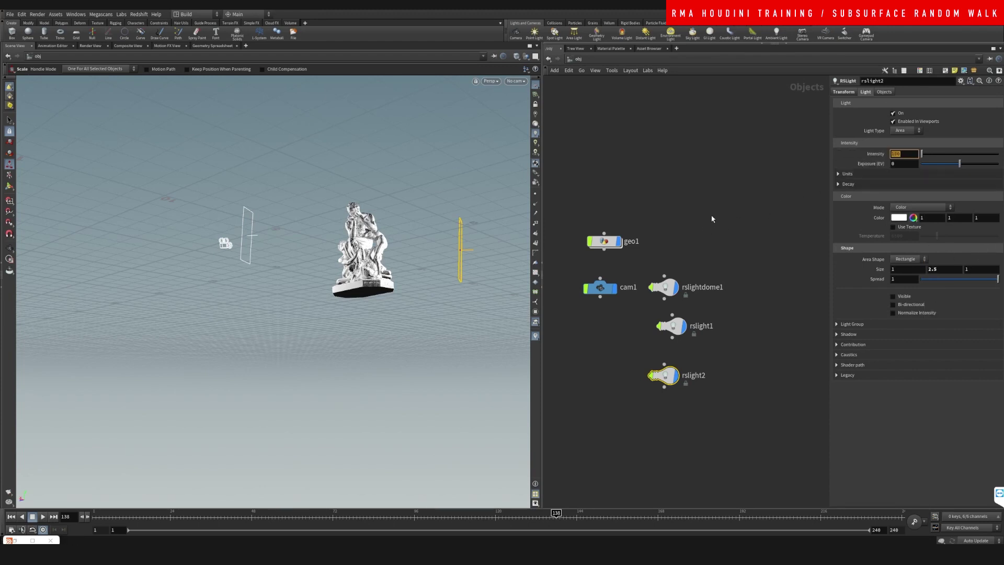
Set rslight1's exposure to 5, then go to the viewport camera menu for cam1
click(672, 325)
click(904, 163)
text(5)
key(Return)
click(470, 105)
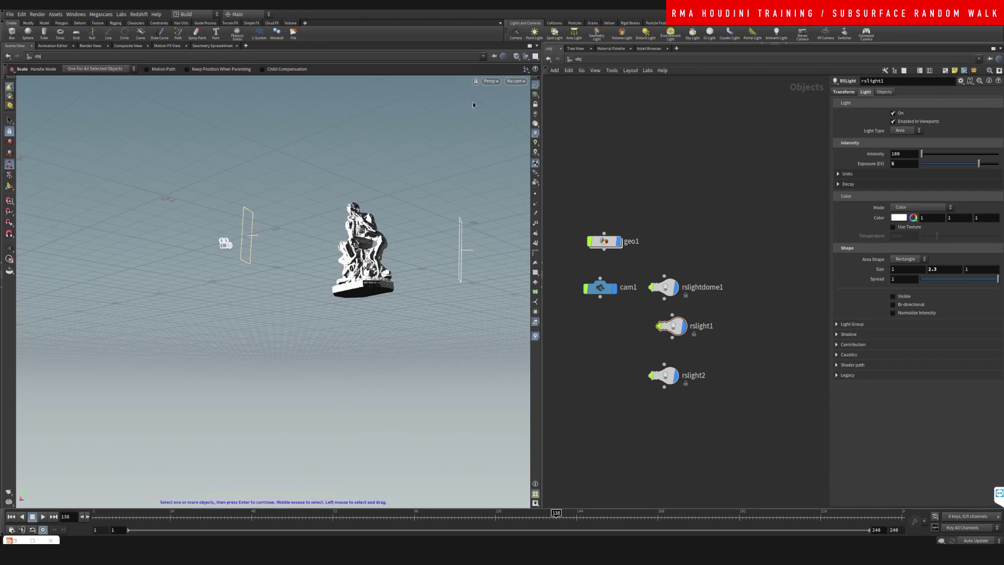
click(516, 81)
Look through cam1 and restart the statue render in the restored Redshift Render View
click(517, 119)
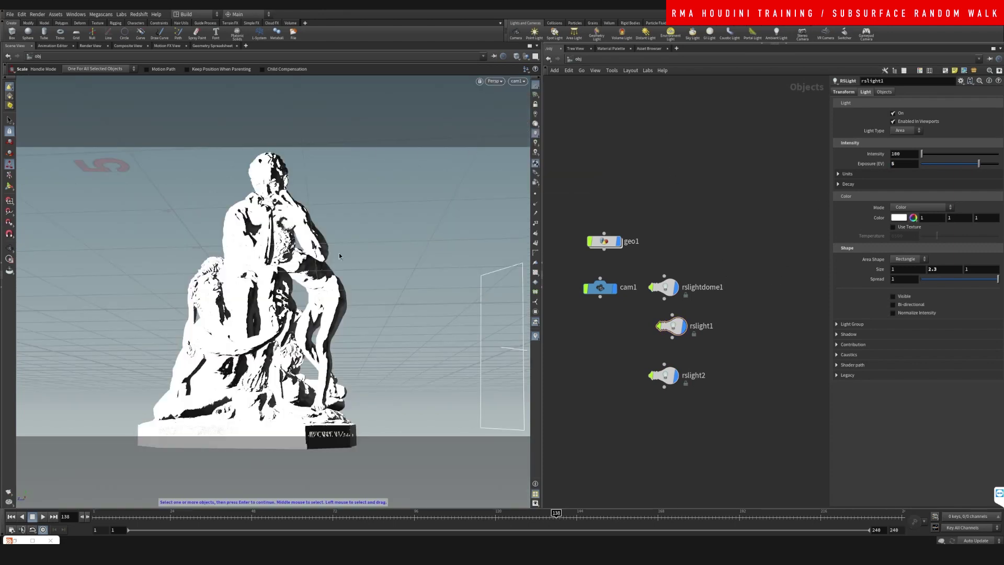
click(16, 540)
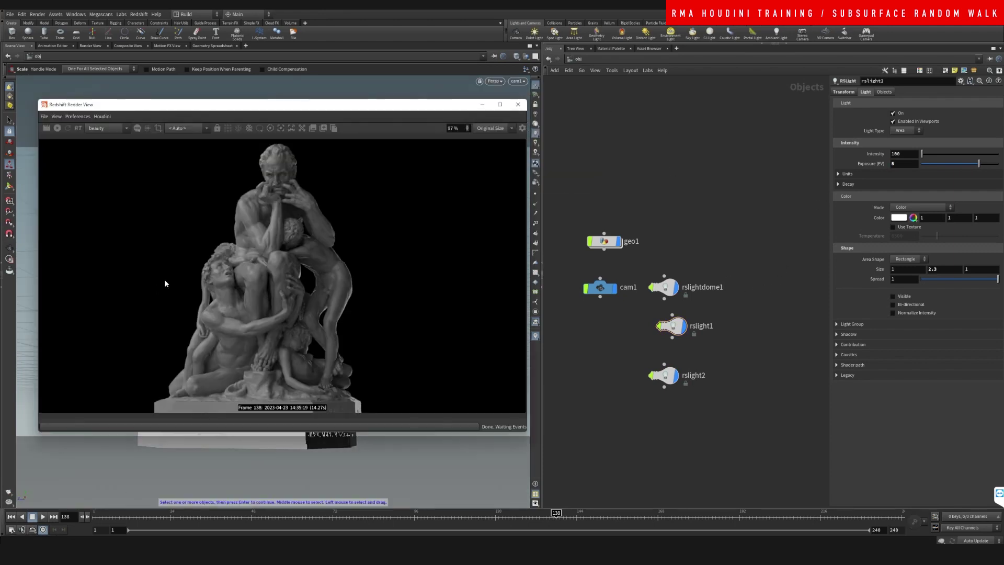
click(57, 130)
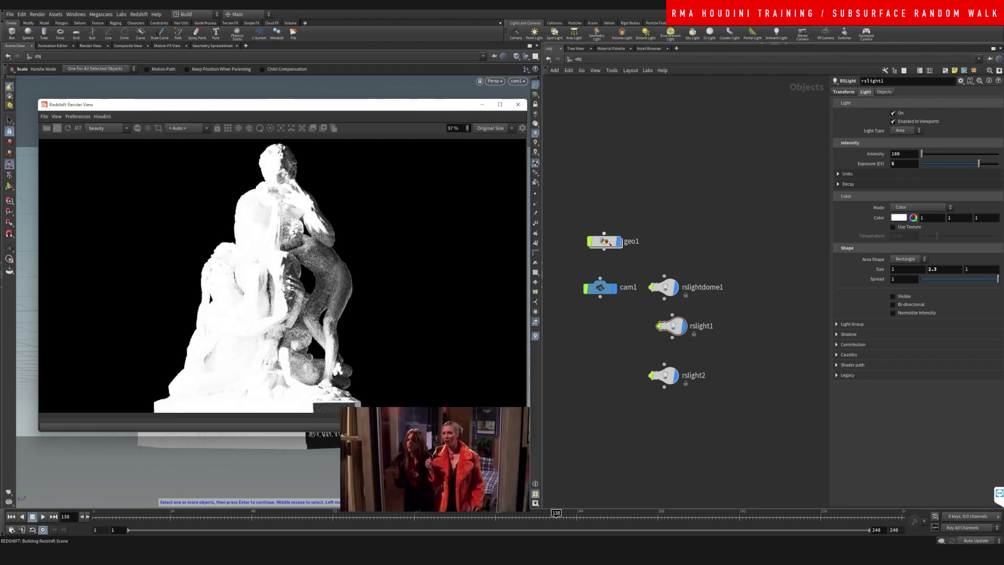
Set rslight1's intensity to 2 and rslight2's intensity to 3
drag(649, 311, 638, 357)
text(2)
key(Return)
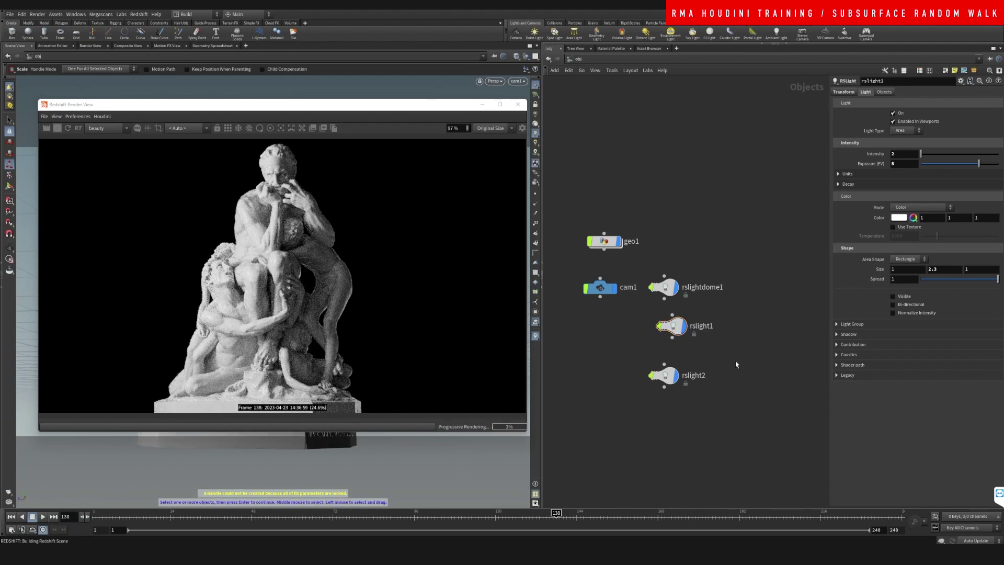
drag(736, 364, 639, 415)
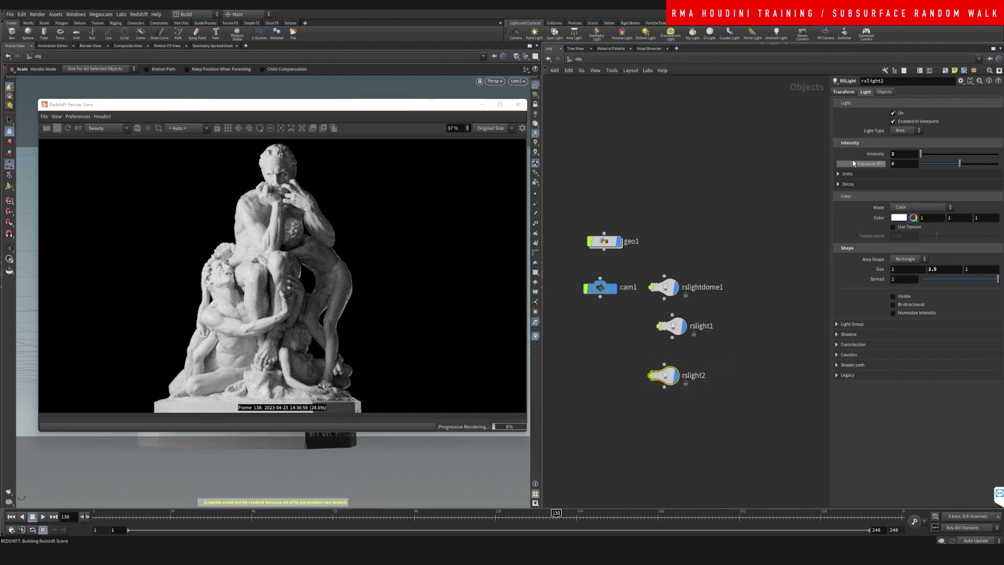
click(904, 154)
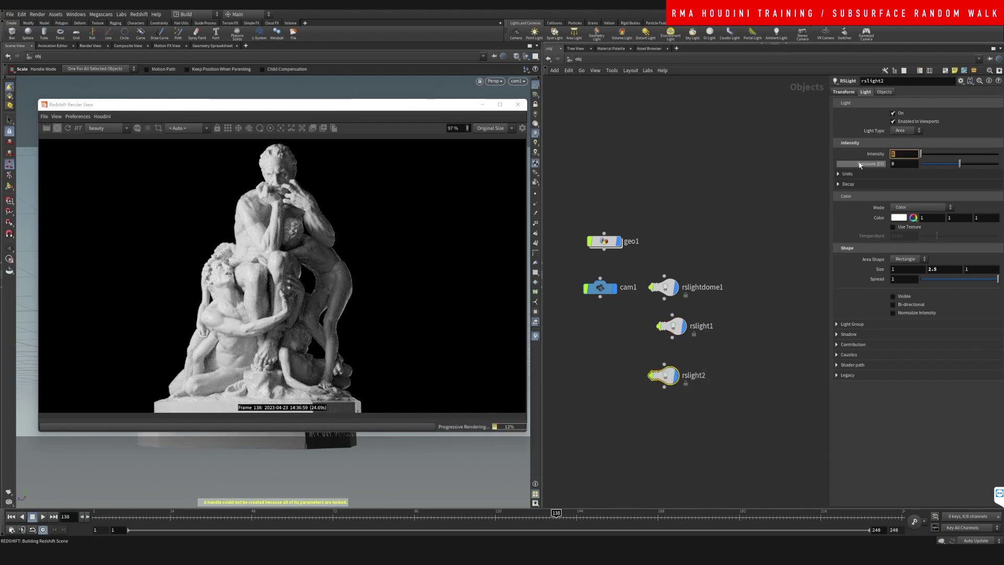
text(3)
click(720, 200)
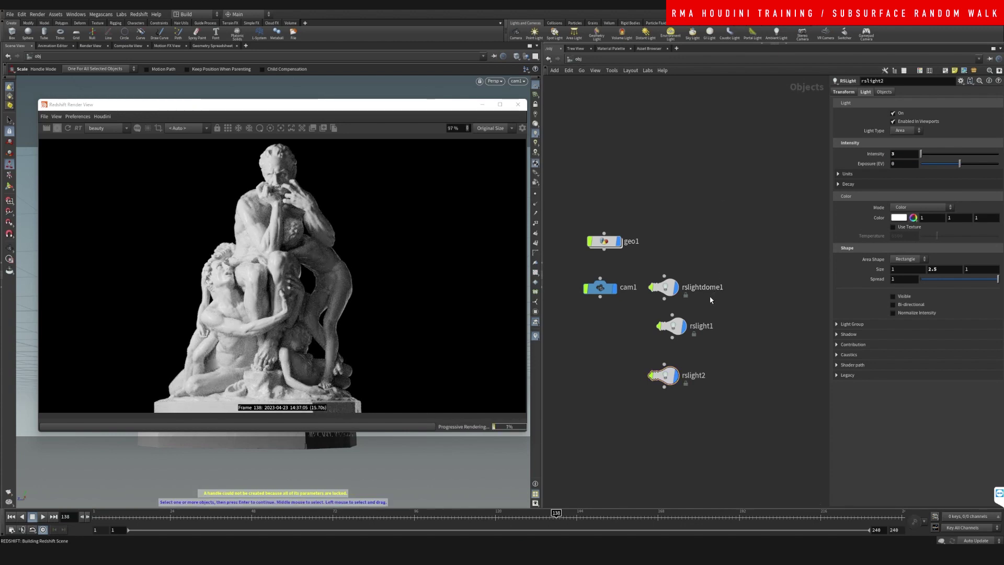
Lower rslight1's intensity further to 1
drag(718, 262, 649, 304)
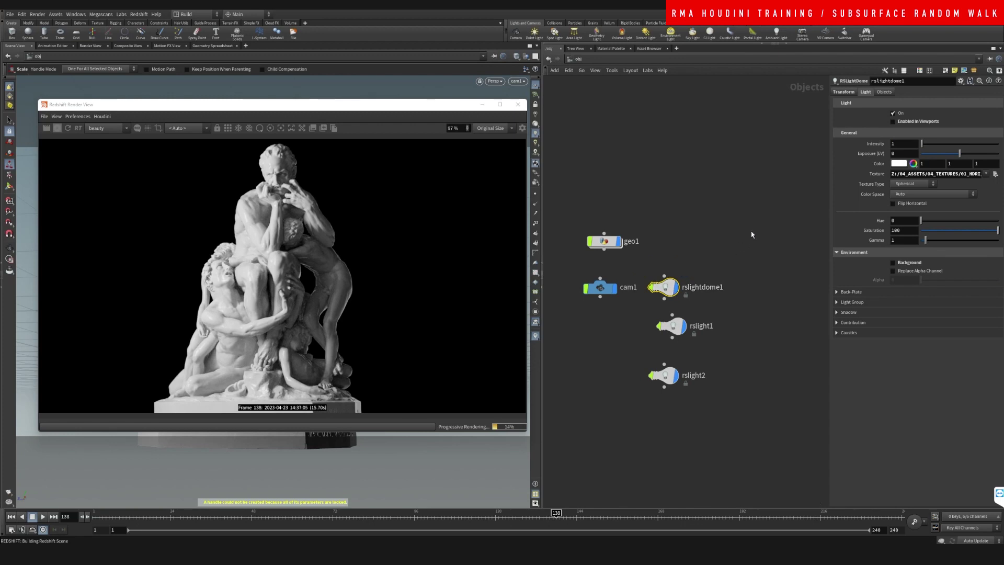
drag(744, 314, 658, 342)
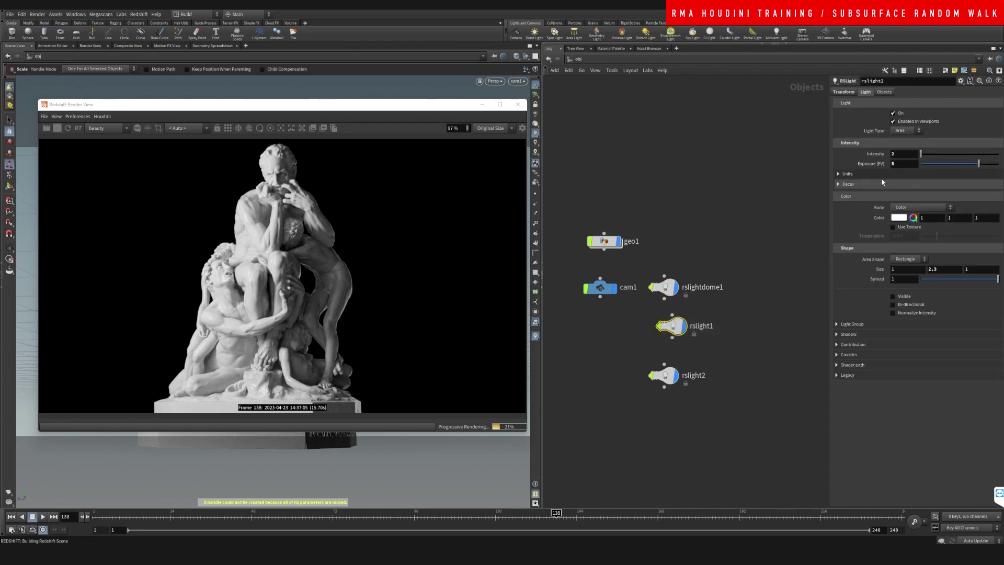
text(1)
key(Return)
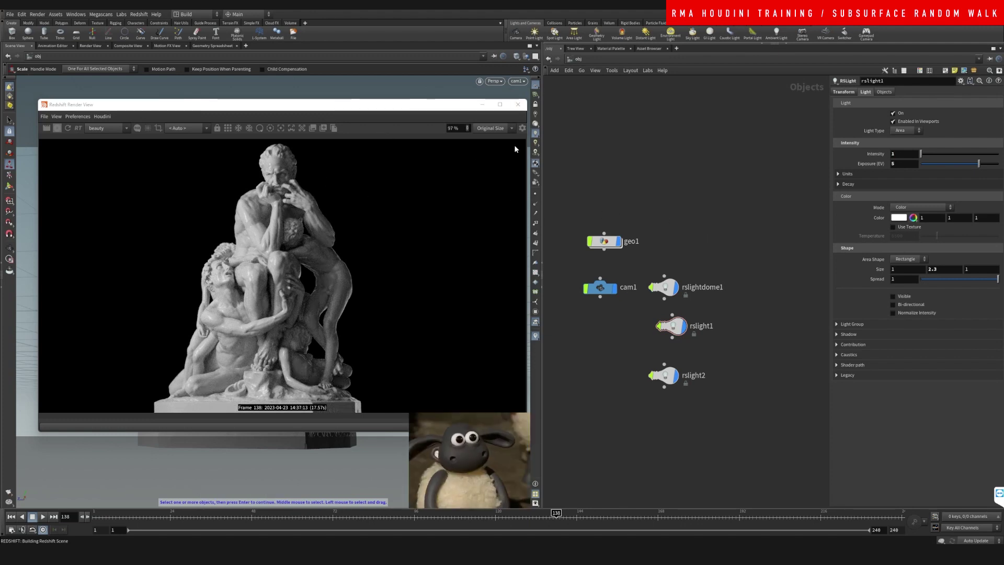
Switch the network view to the mat material network
drag(432, 106, 423, 103)
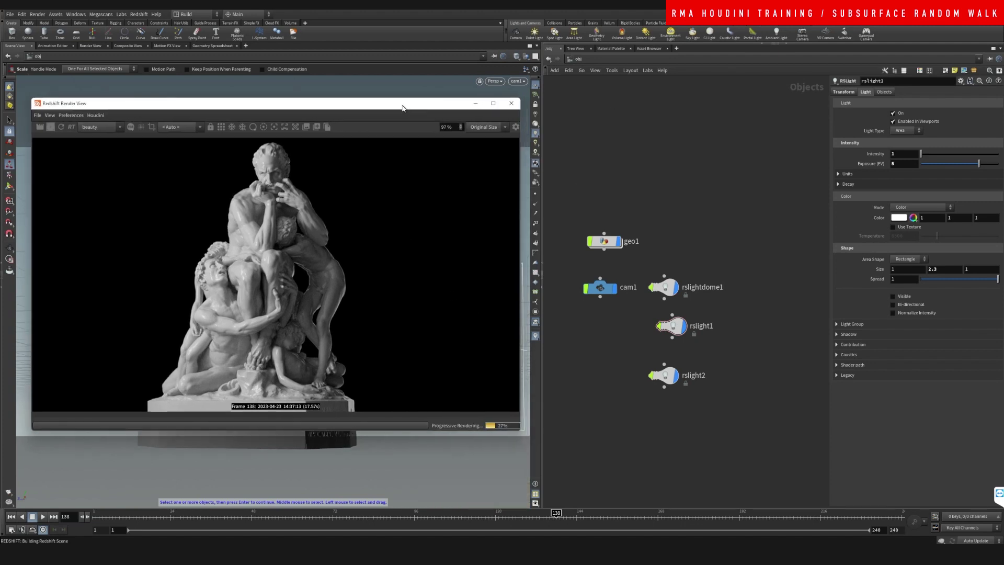
click(577, 61)
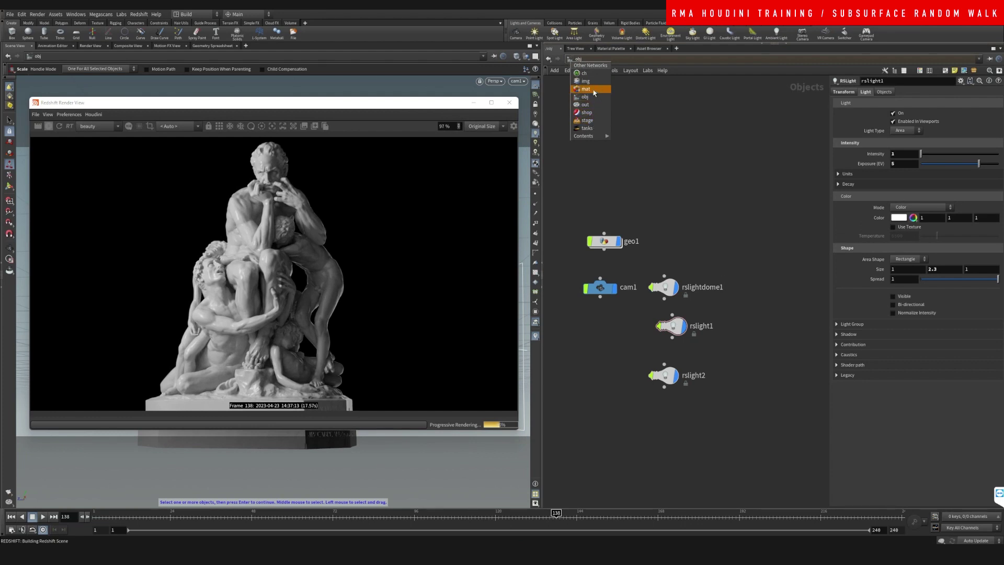
click(588, 89)
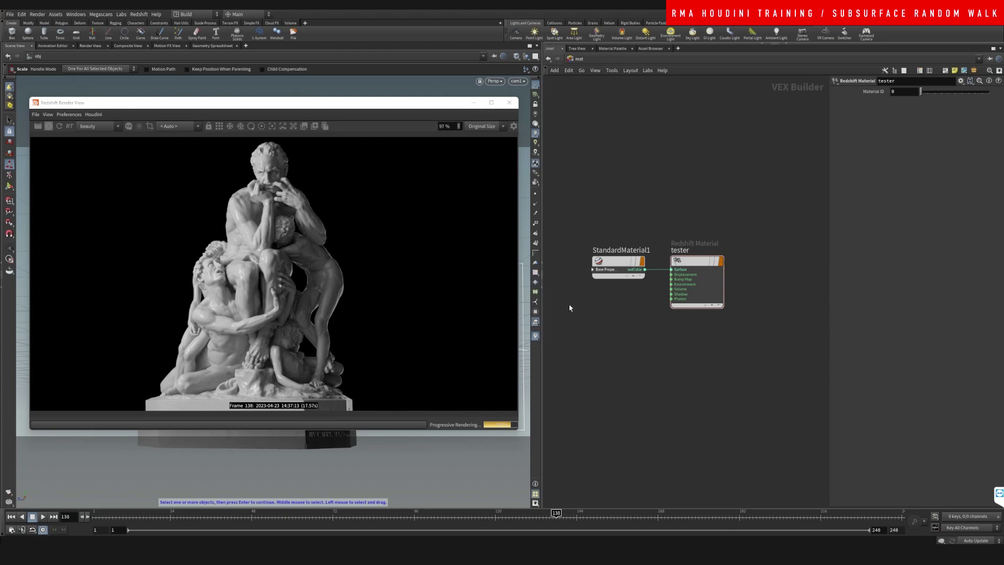
Move the Redshift render window aside to uncover the viewport
drag(401, 110, 424, 108)
click(421, 109)
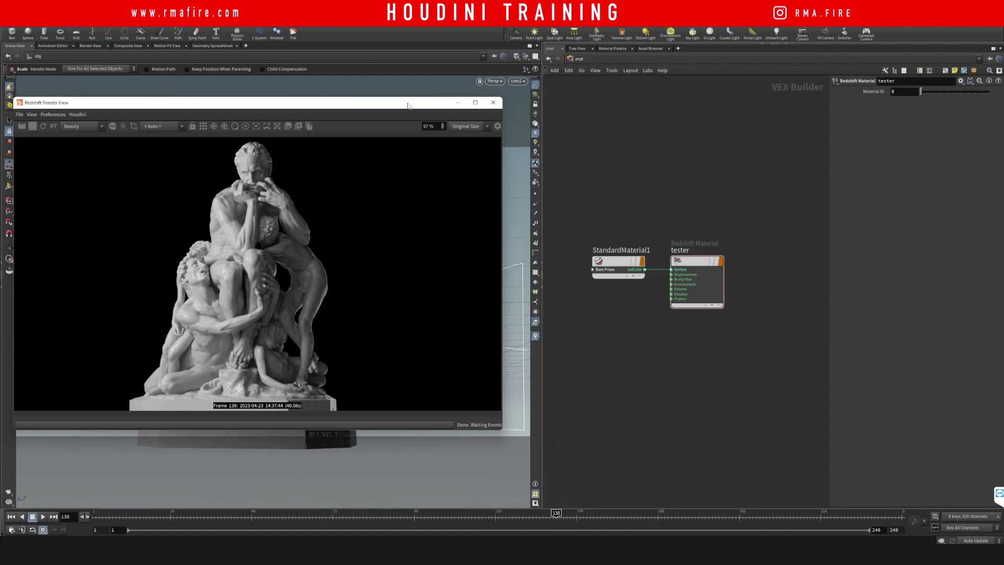
drag(406, 104, 375, 104)
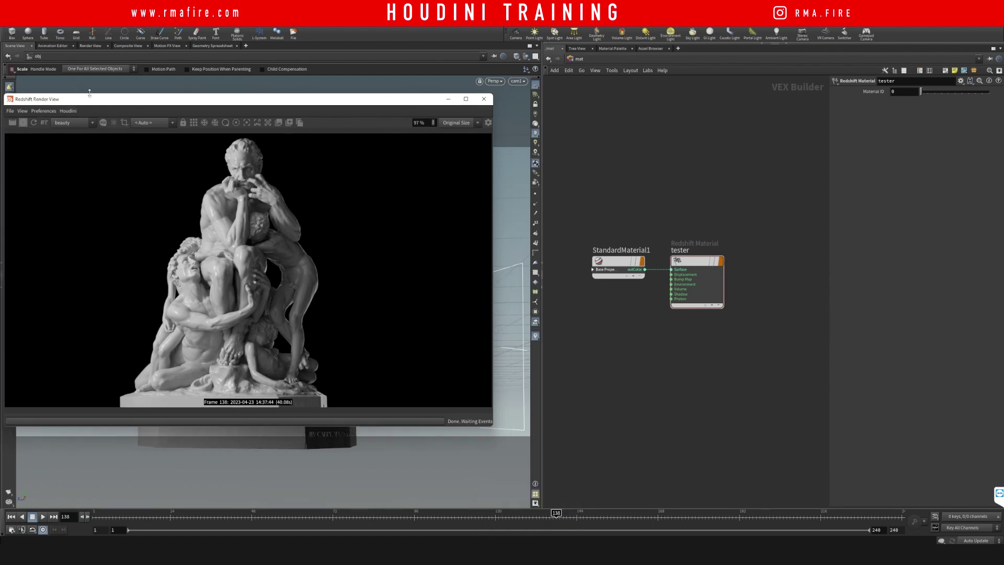
drag(209, 99, 241, 94)
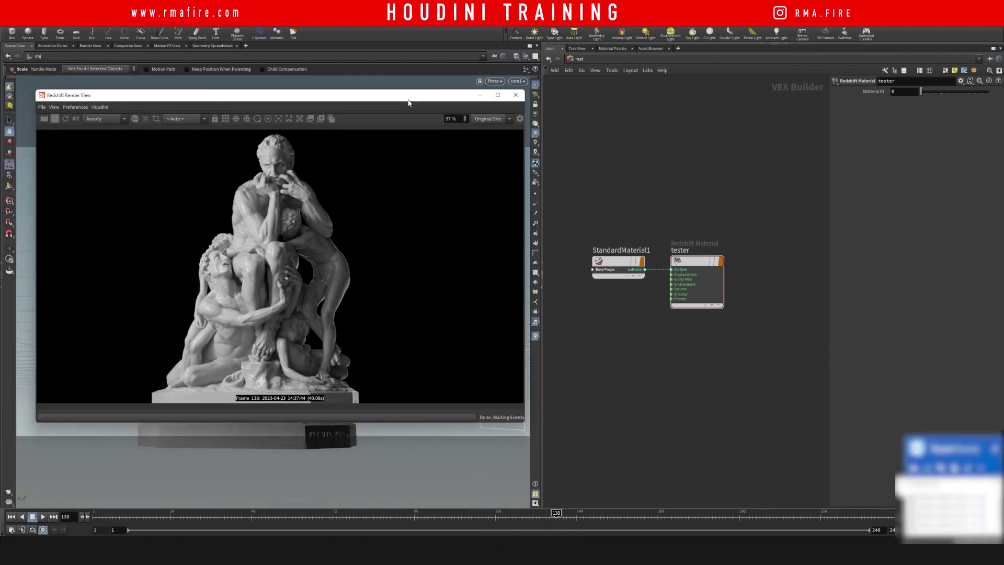
Widen StandardMaterial1's parameters and set its Random Walk subsurface weight to 1
click(619, 264)
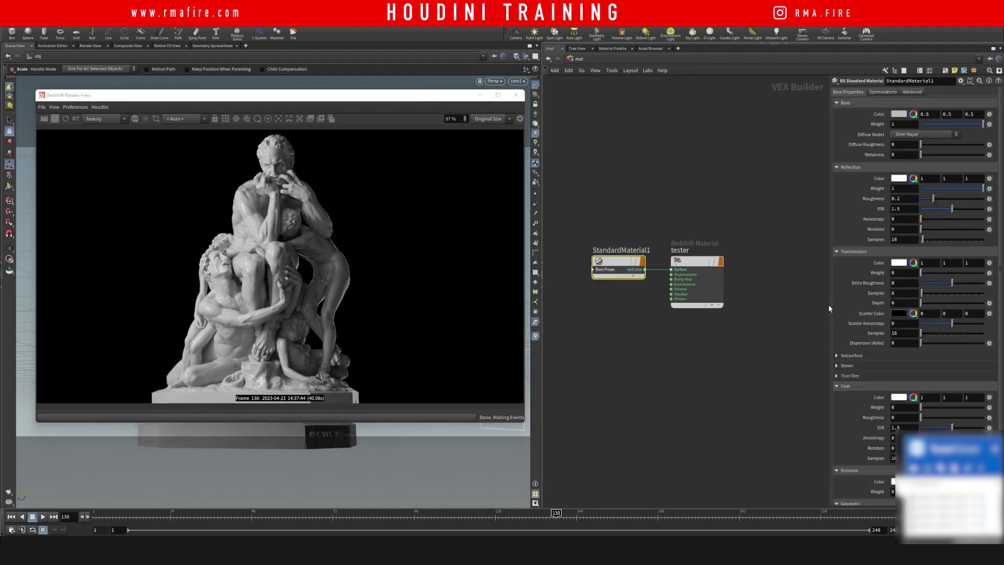
drag(830, 312, 771, 312)
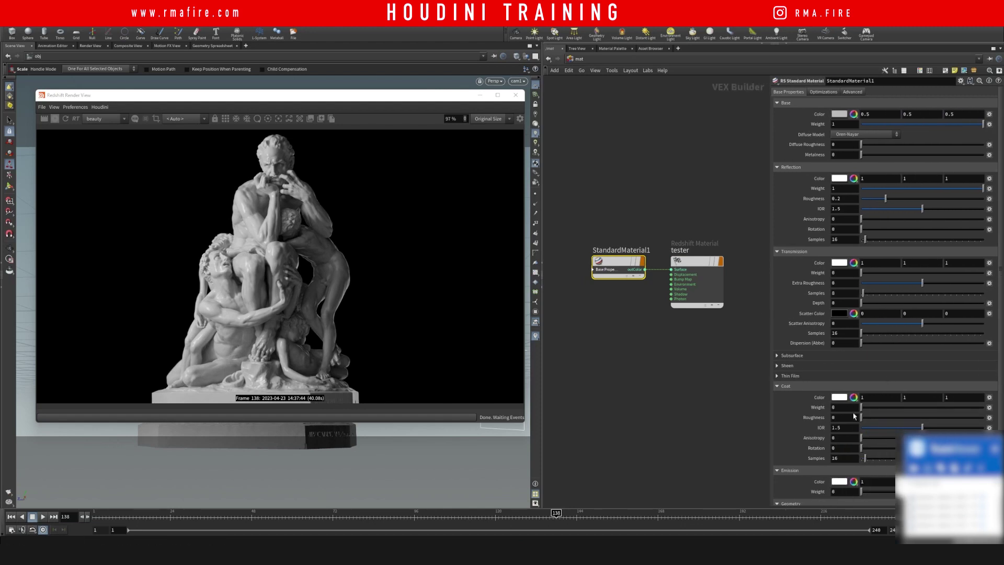
click(815, 355)
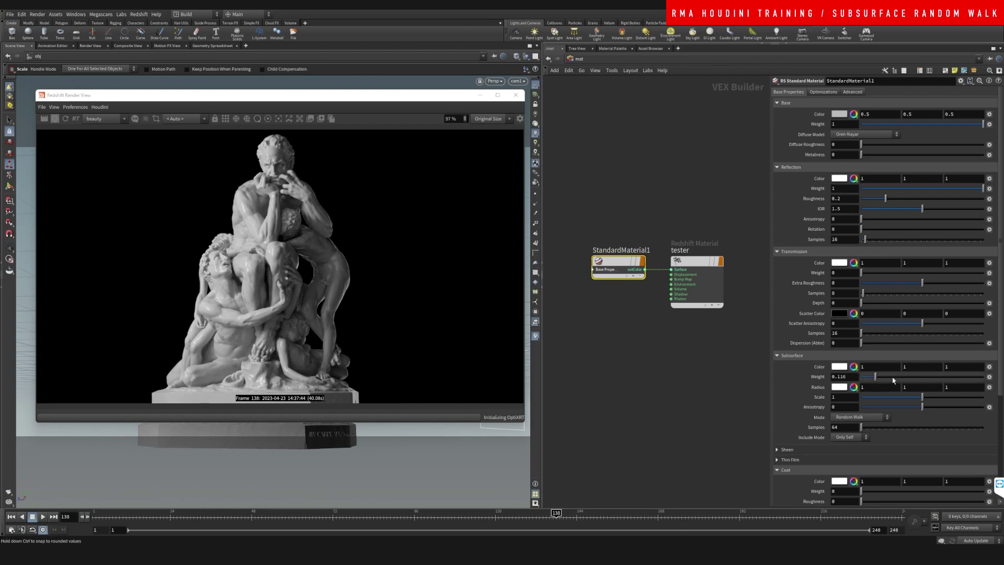
click(988, 377)
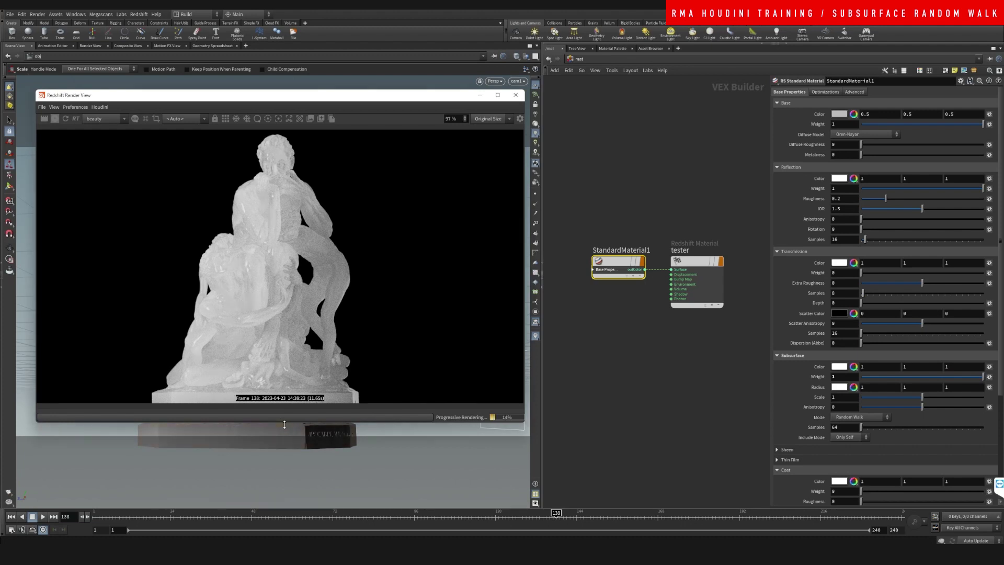
Make the Redshift Render View taller and zoom the render image to about 130%
drag(284, 422, 285, 501)
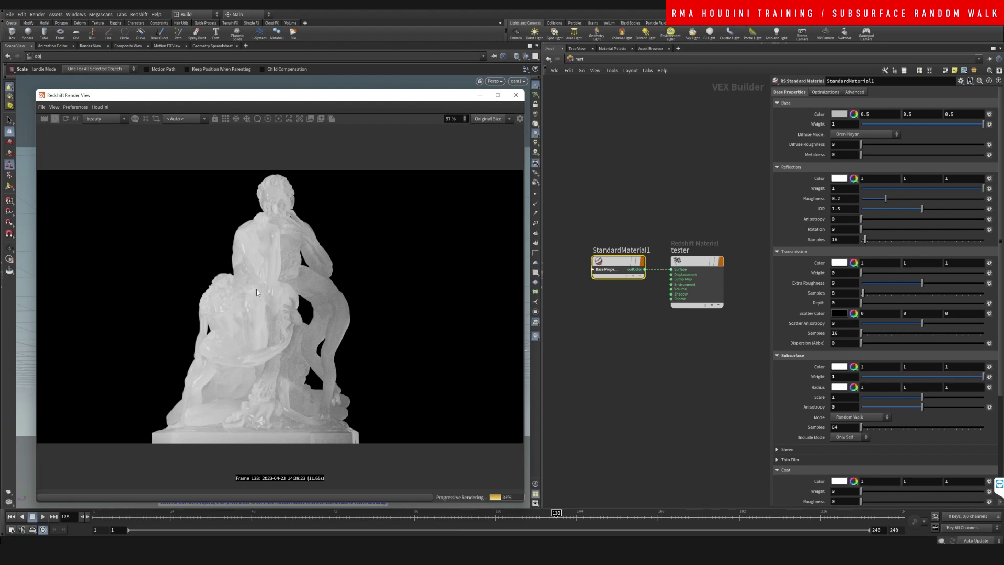
scroll(257, 302, down, 4)
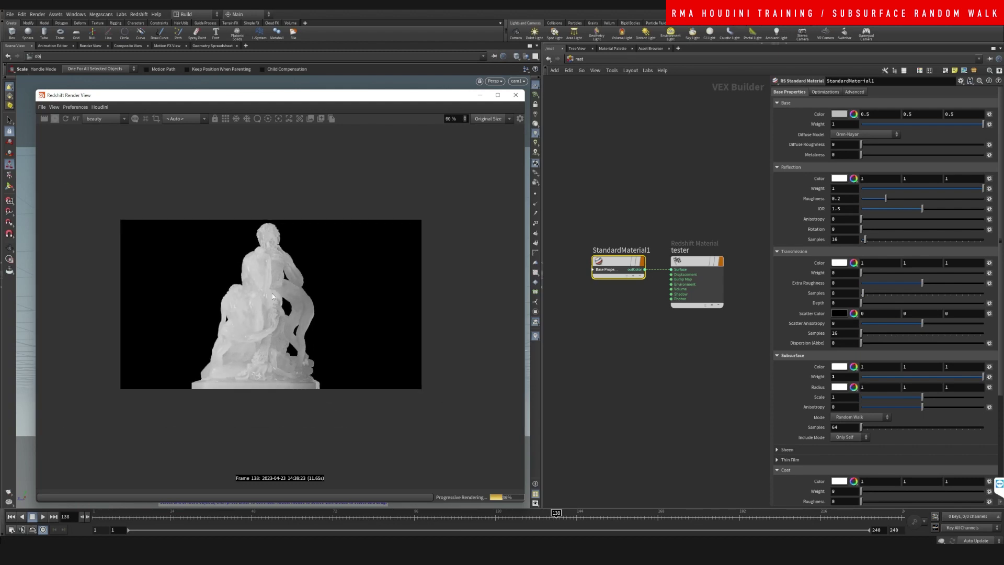
scroll(261, 302, up, 2)
scroll(260, 304, up, 3)
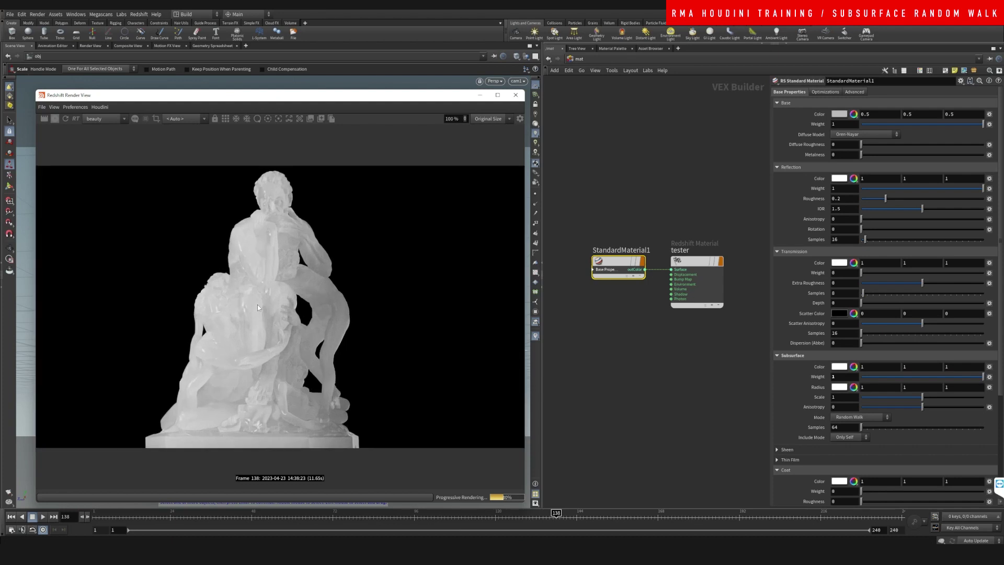
scroll(282, 349, up, 2)
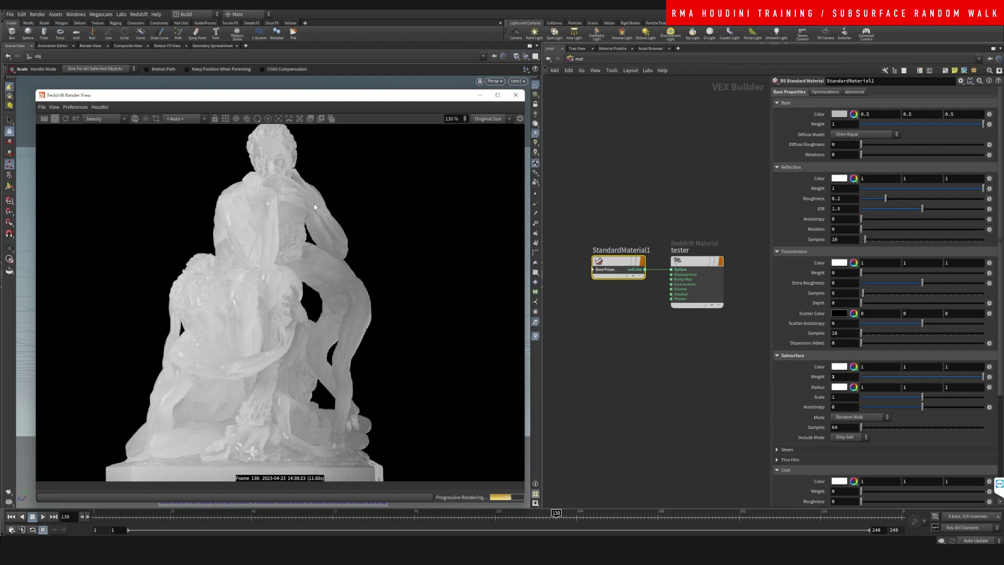
Try subsurface scales 0.103 and 0.058, settle on 2, and stop the progressive render
click(867, 398)
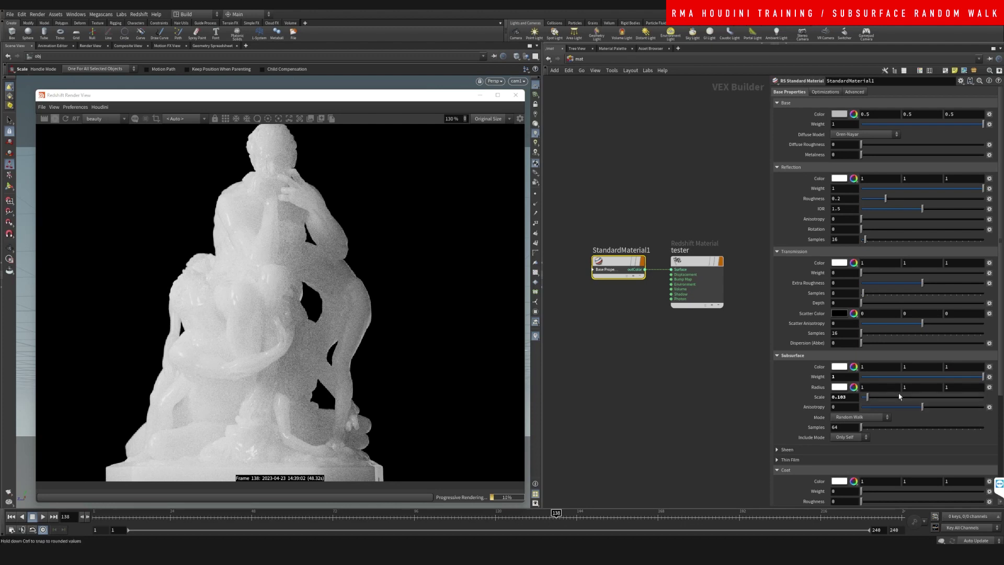
drag(864, 398, 861, 398)
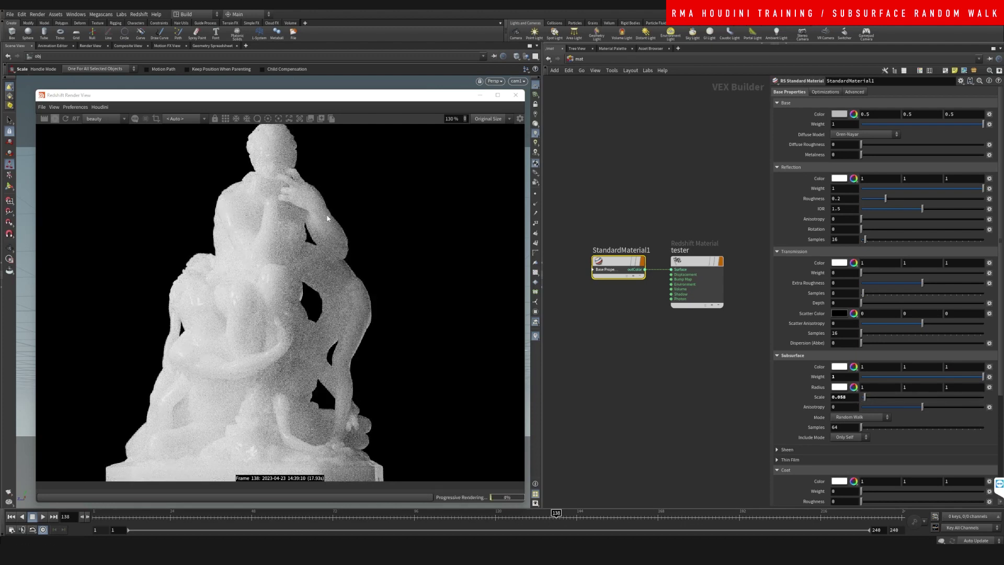
click(982, 397)
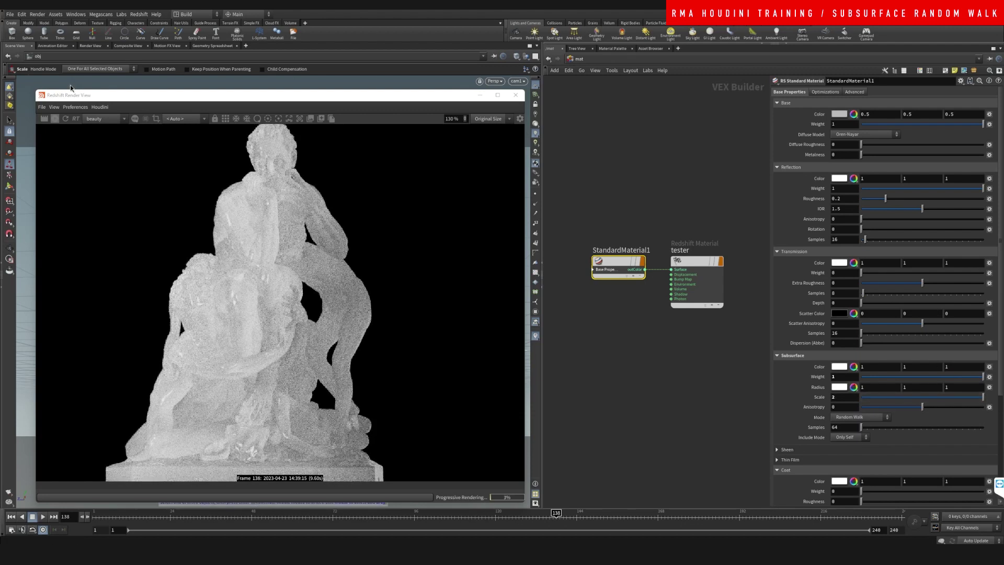
click(54, 118)
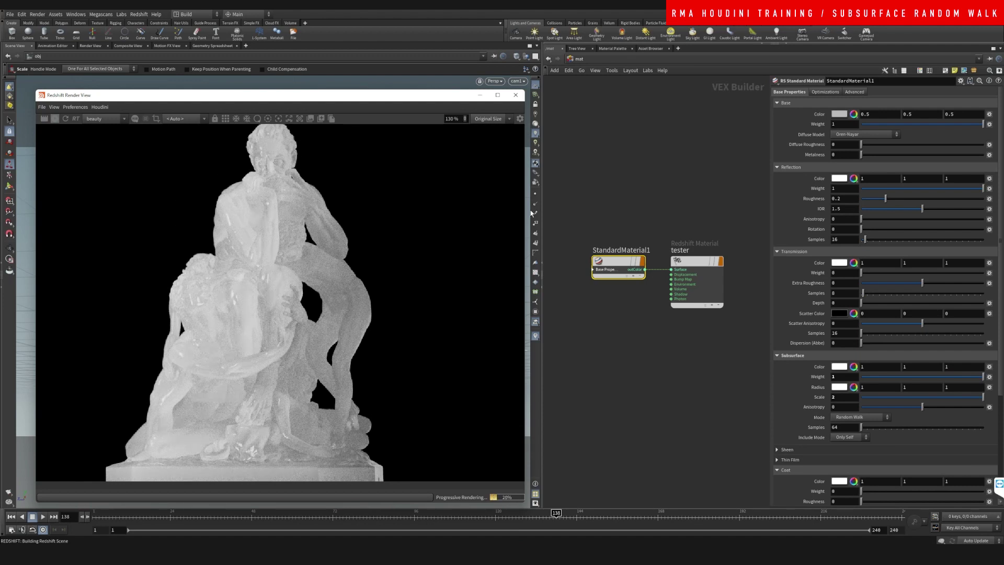
Revert the subsurface scale to its default 1 and set the subsurface colour to azure 007FFF
right_click(820, 390)
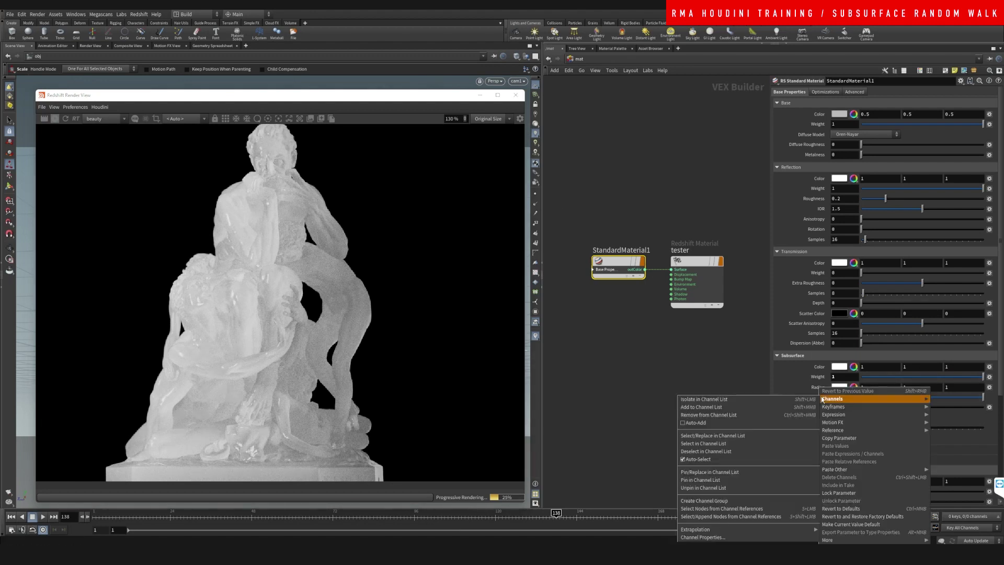
click(842, 508)
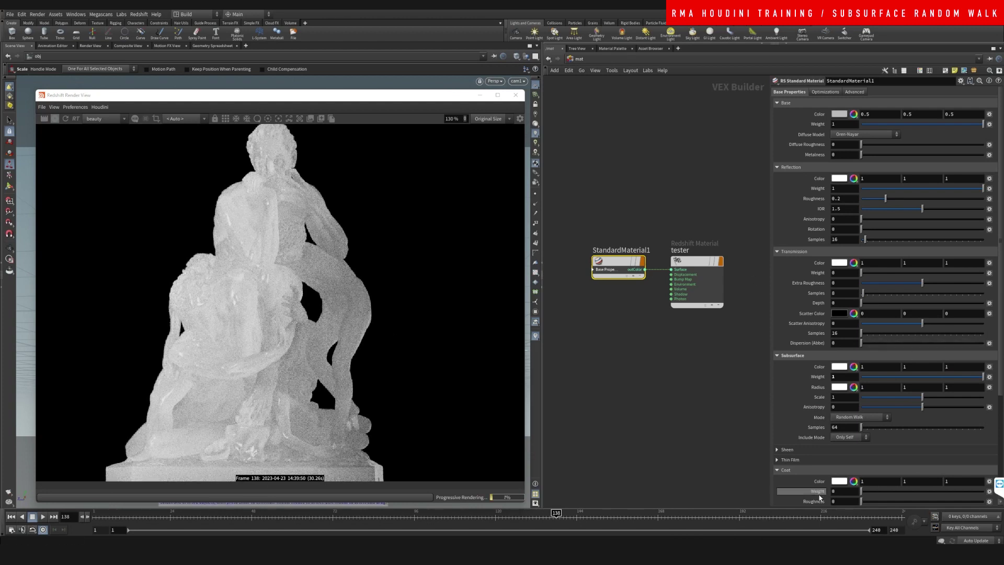
click(839, 367)
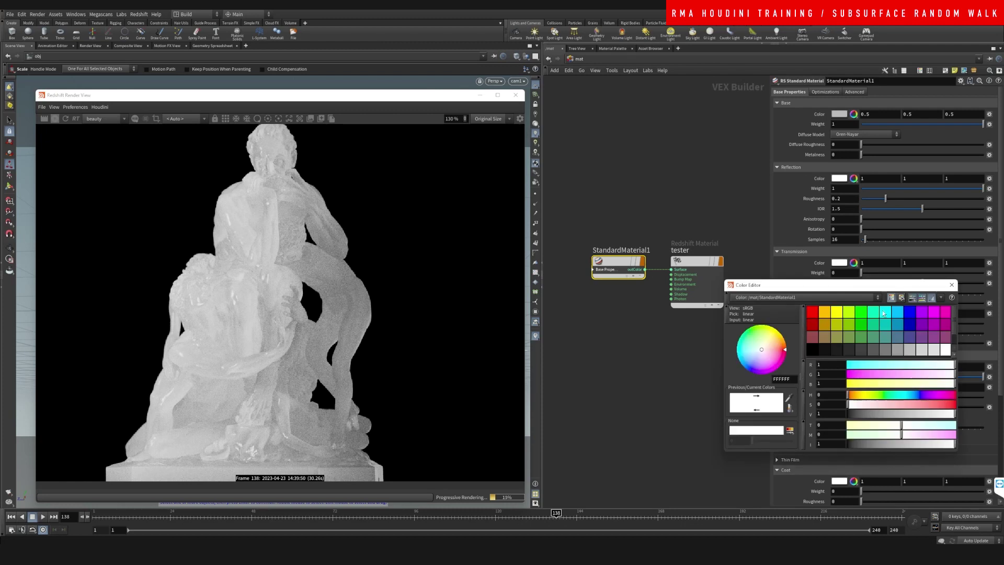
click(896, 313)
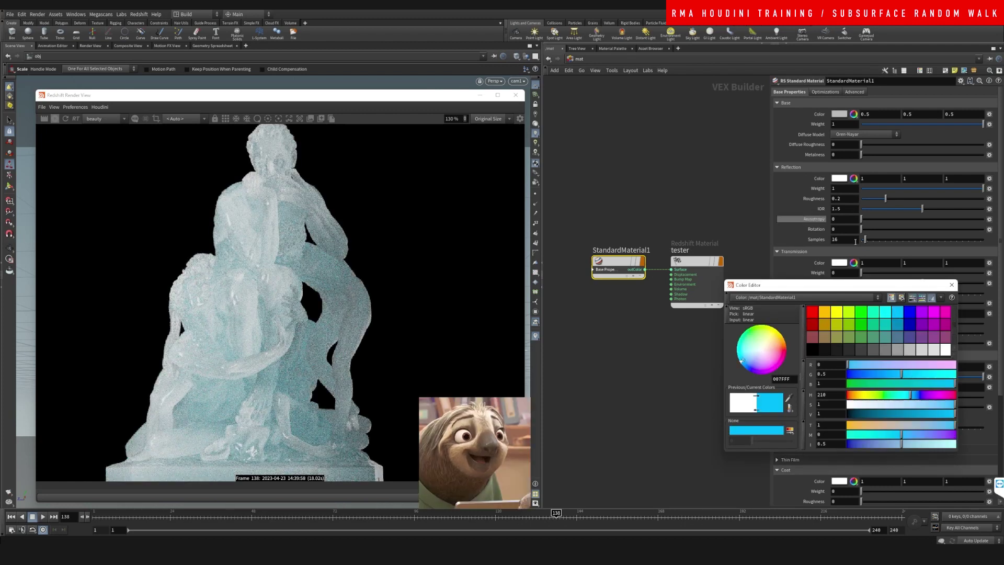
click(951, 284)
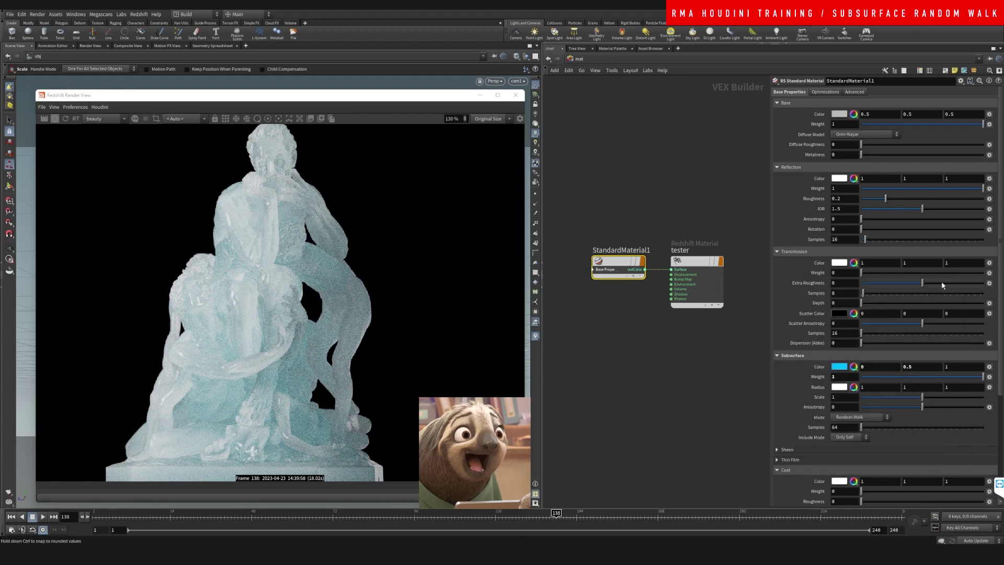
Switch the network view to /obj and bring the light nodes into view
click(579, 59)
click(606, 112)
click(578, 59)
click(595, 102)
click(578, 59)
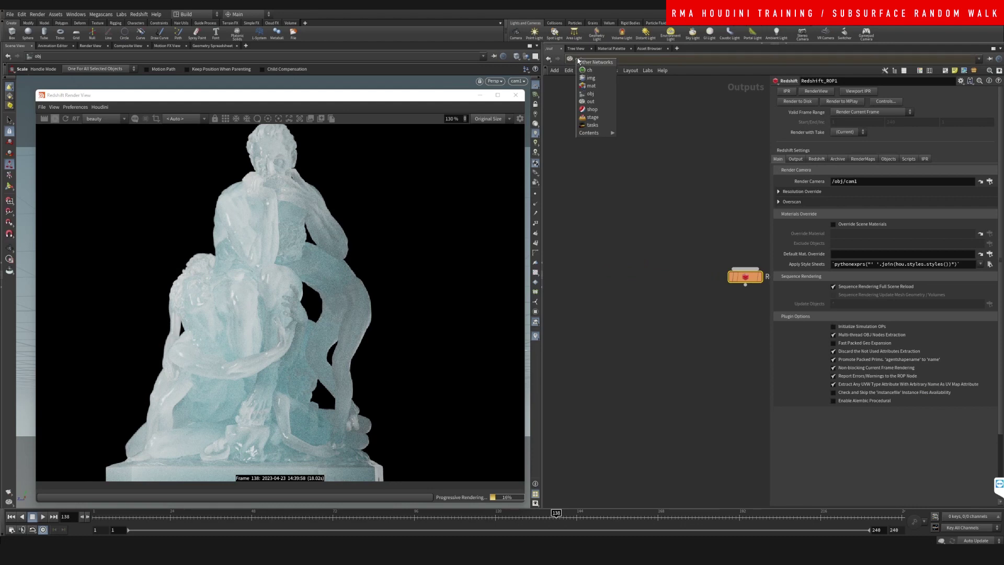
click(594, 92)
click(578, 59)
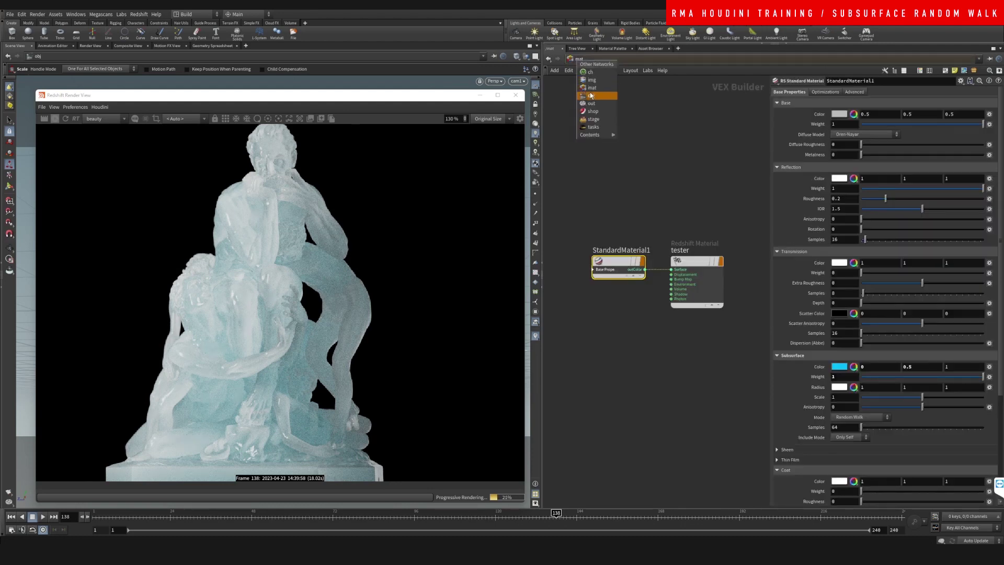
click(591, 95)
middle_drag(688, 217, 626, 218)
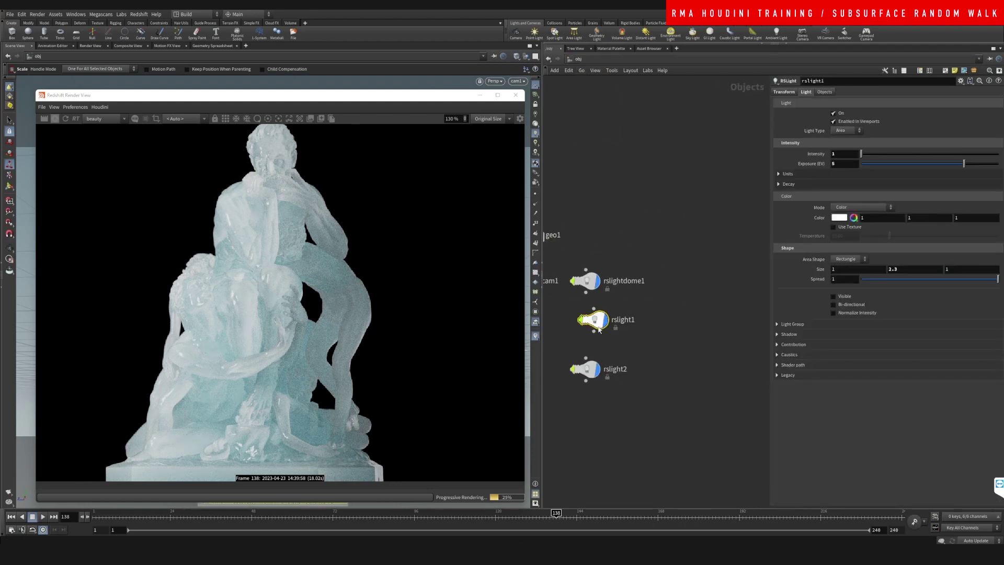
Add a Null node null1, parent rslight1 and rslight2 to it, and begin rotating it on X
click(586, 280)
key(Tab)
text(nu)
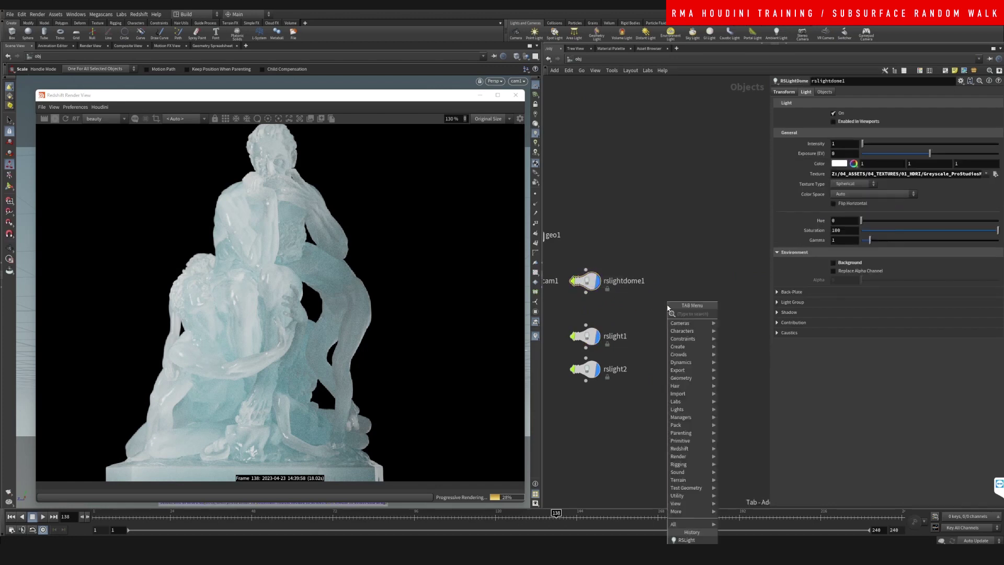
key(Return)
click(687, 316)
click(586, 336)
shift+click(586, 369)
click(586, 323)
click(687, 328)
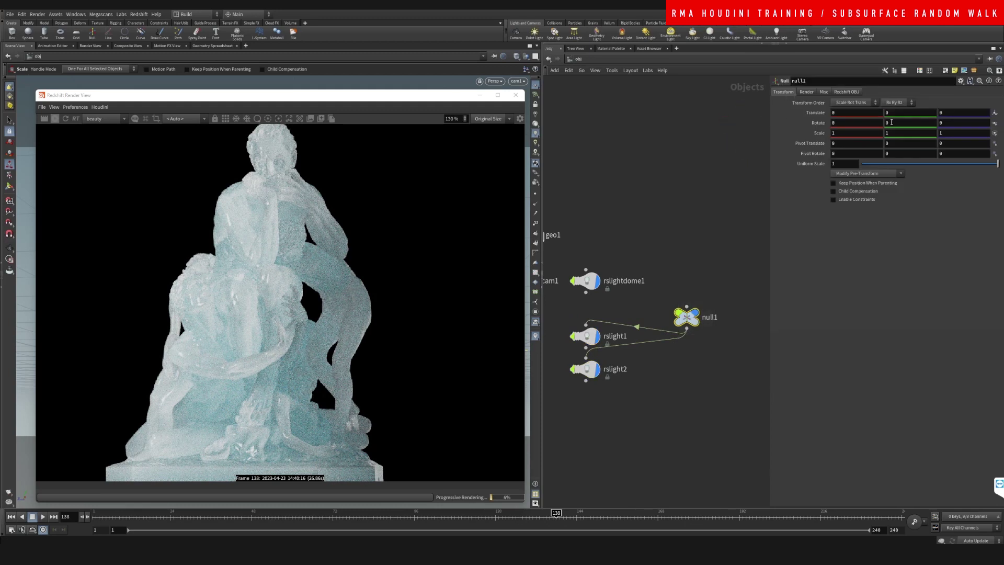
middle_drag(884, 122, 382, 138)
Set null1's X rotation to -146, then reset it to 0
middle_drag(410, 99, 409, 101)
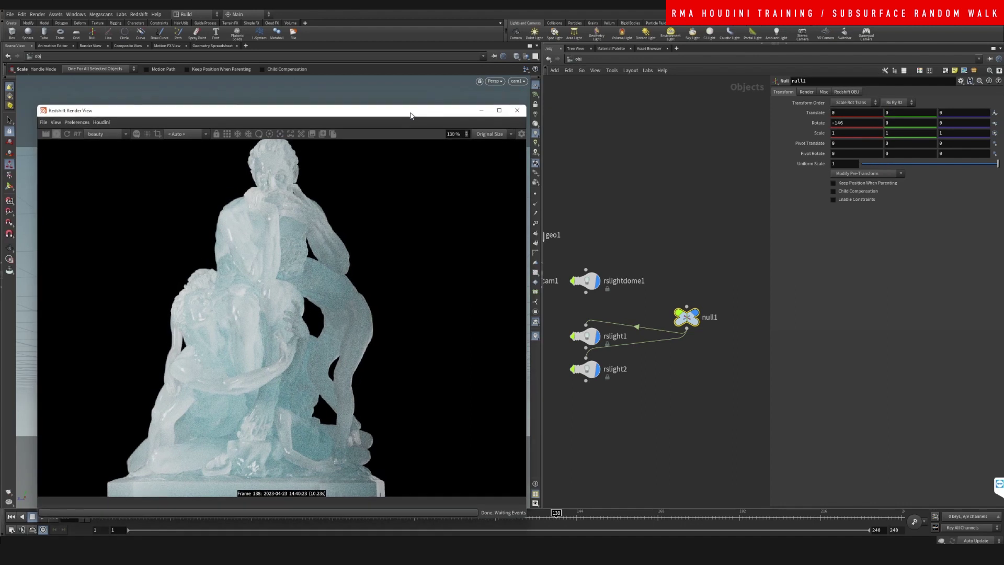
drag(409, 101, 393, 440)
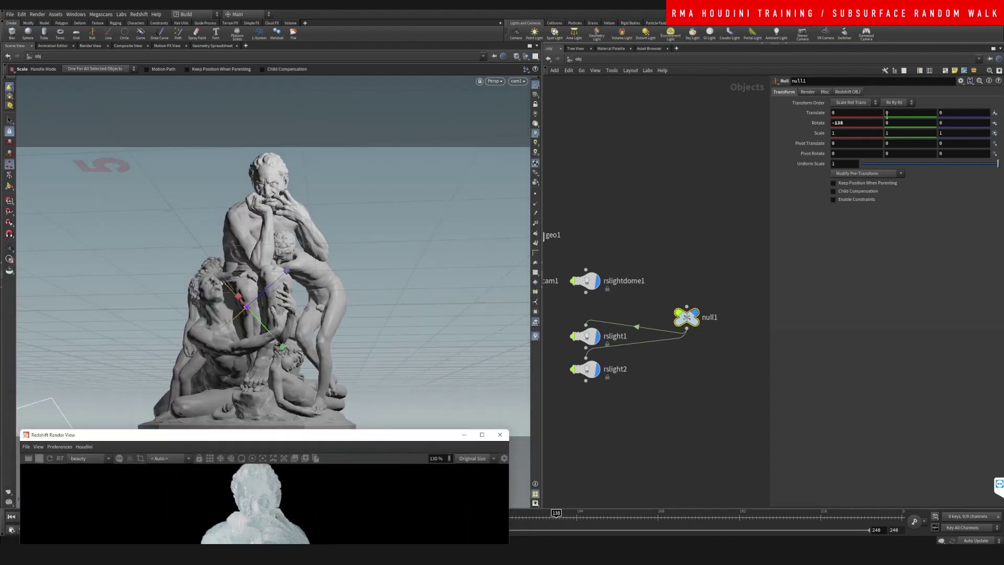
double_click(853, 125)
text(0)
key(Return)
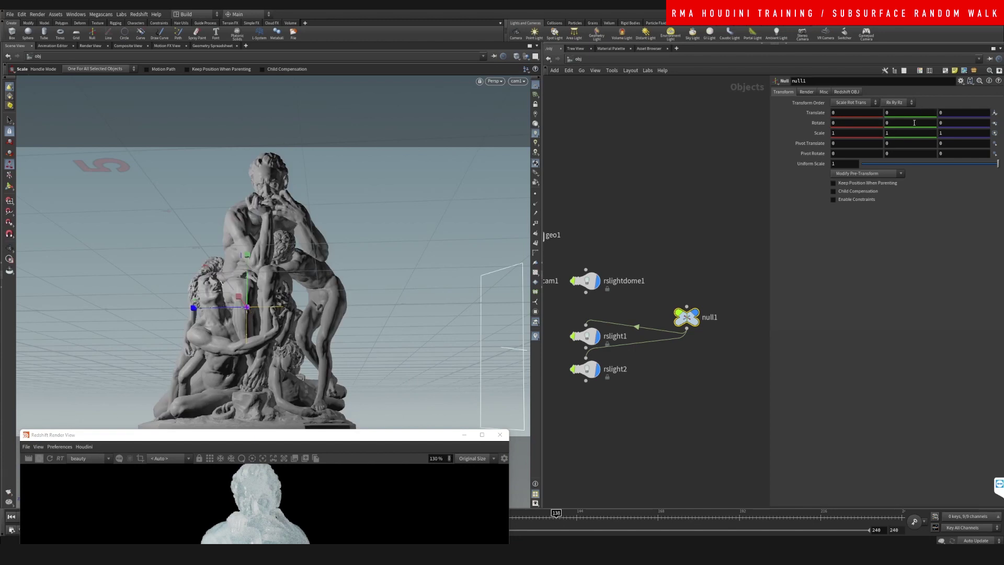
Rotate null1 to -298 on Y and make the Redshift render preview taller
middle_drag(914, 122, 313, 352)
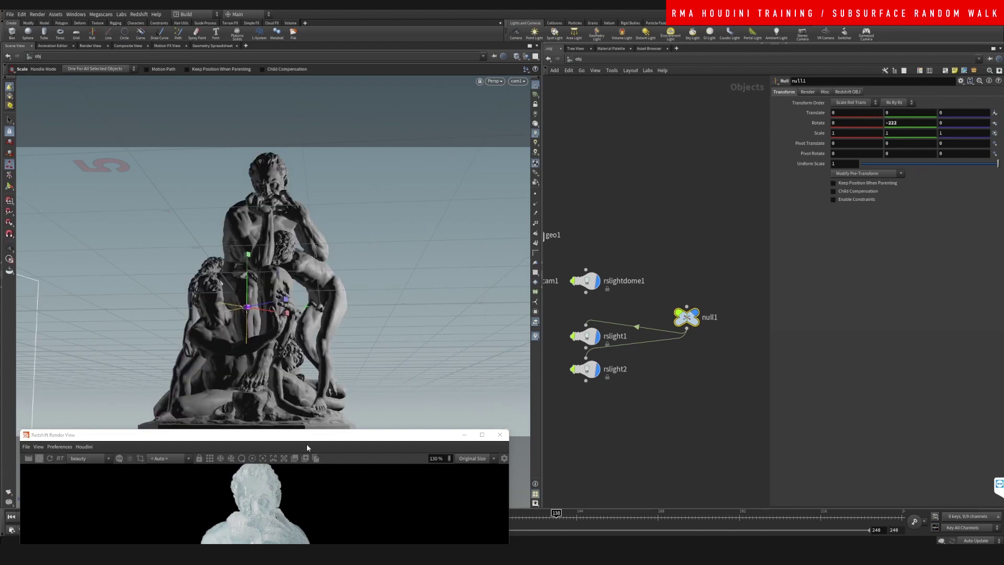
drag(310, 446, 323, 79)
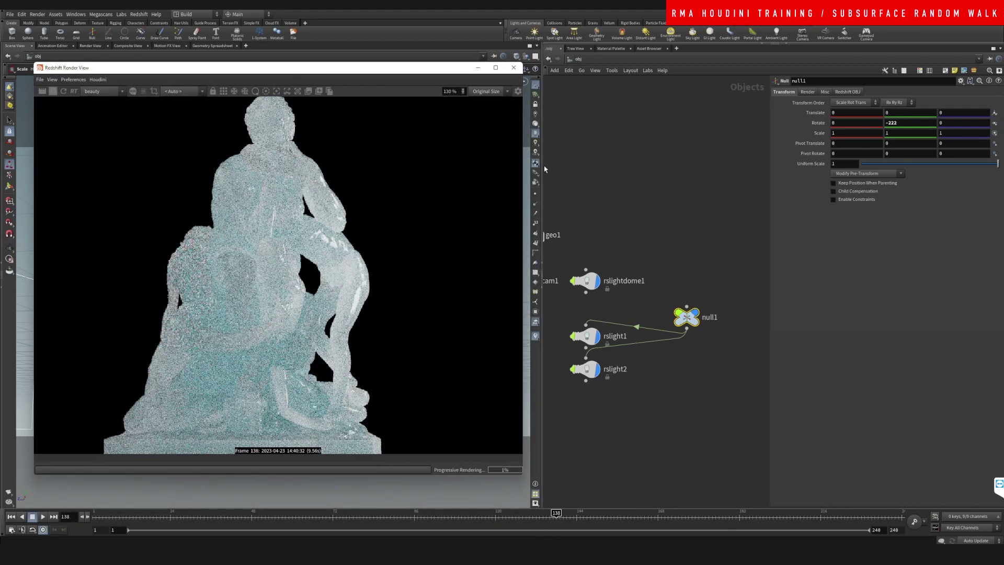
middle_drag(886, 132, 757, 123)
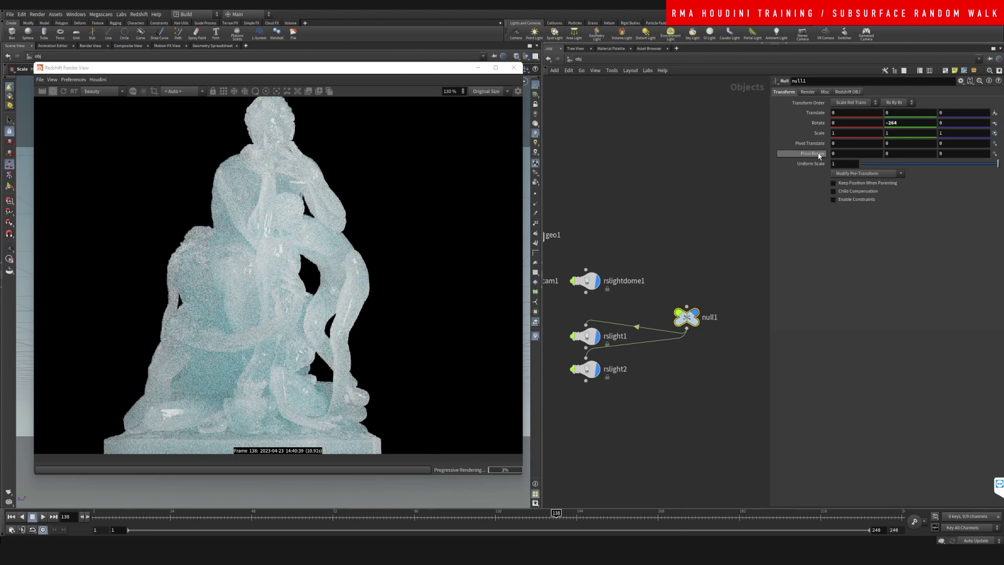
middle_drag(902, 123, 782, 120)
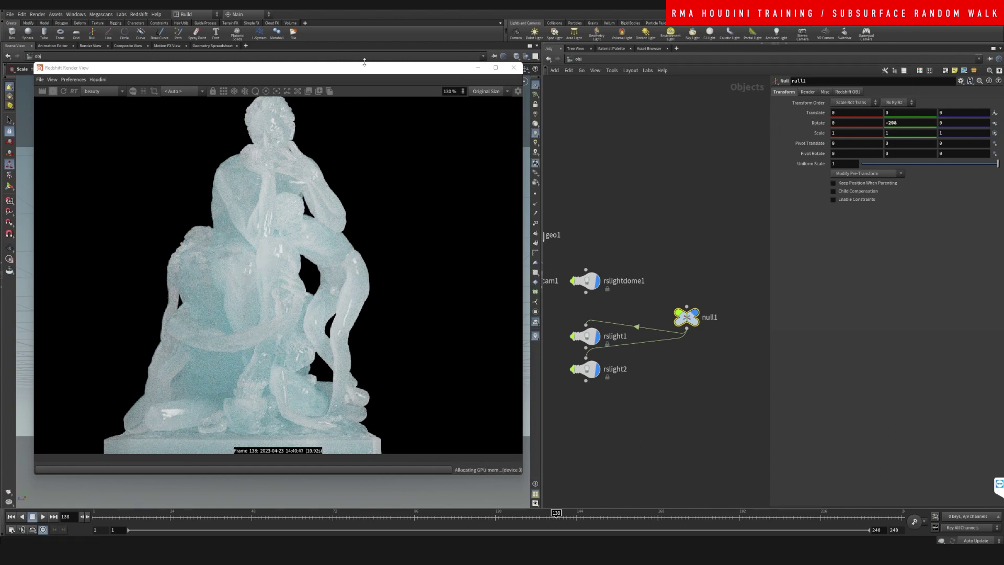
drag(362, 63, 362, 39)
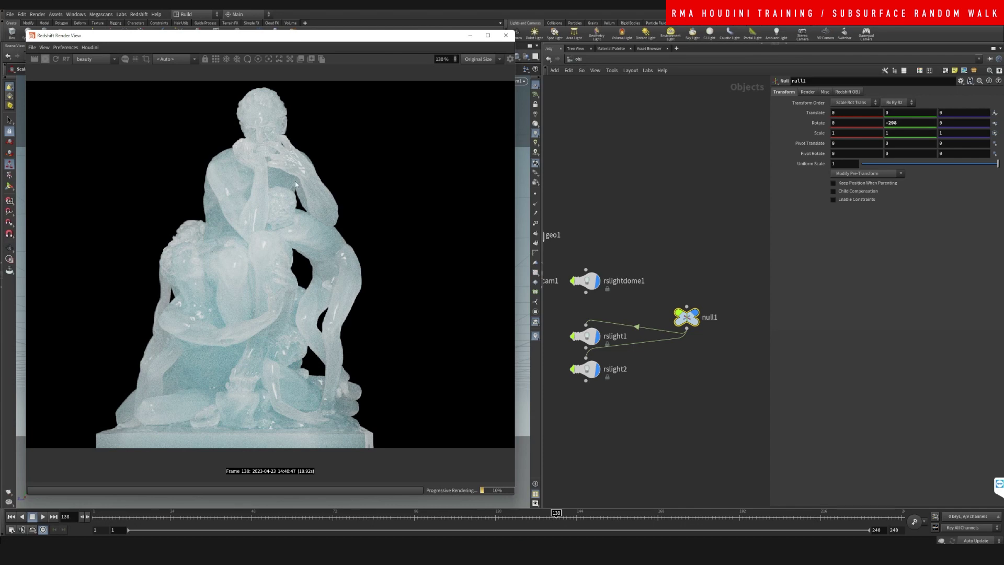
Return to the /mat network and set StandardMaterial1's subsurface colour to white
click(578, 59)
click(588, 91)
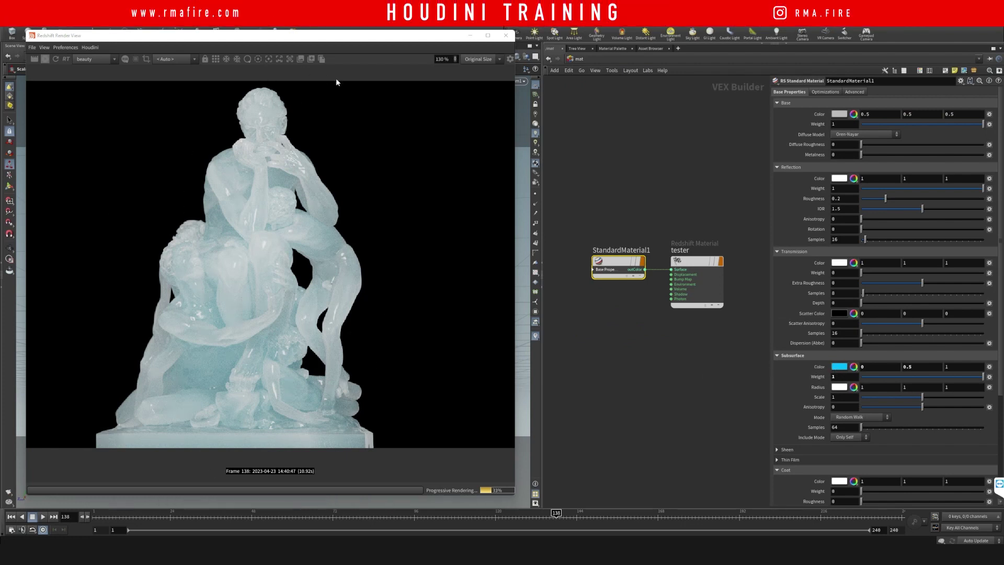
click(853, 366)
click(945, 349)
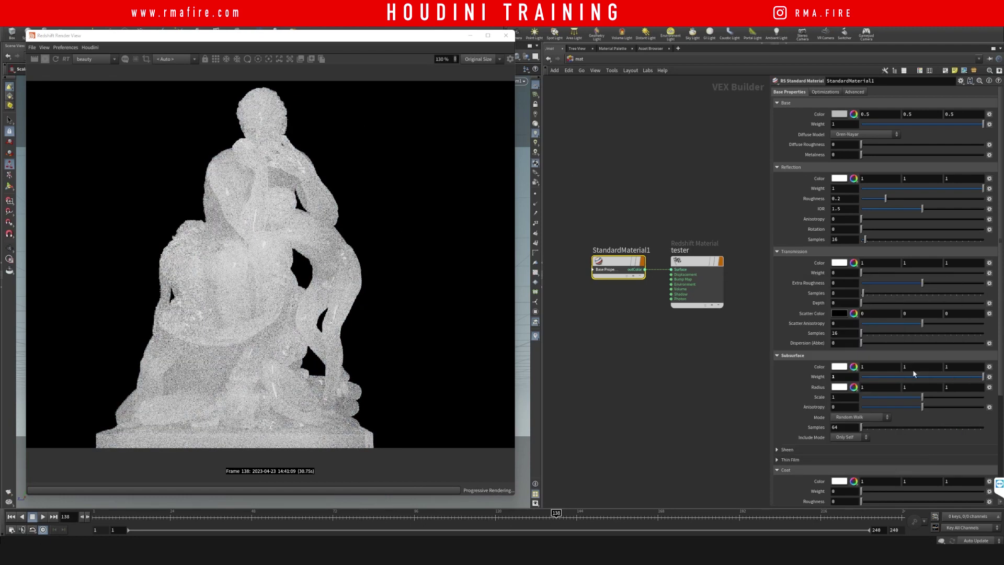
click(951, 284)
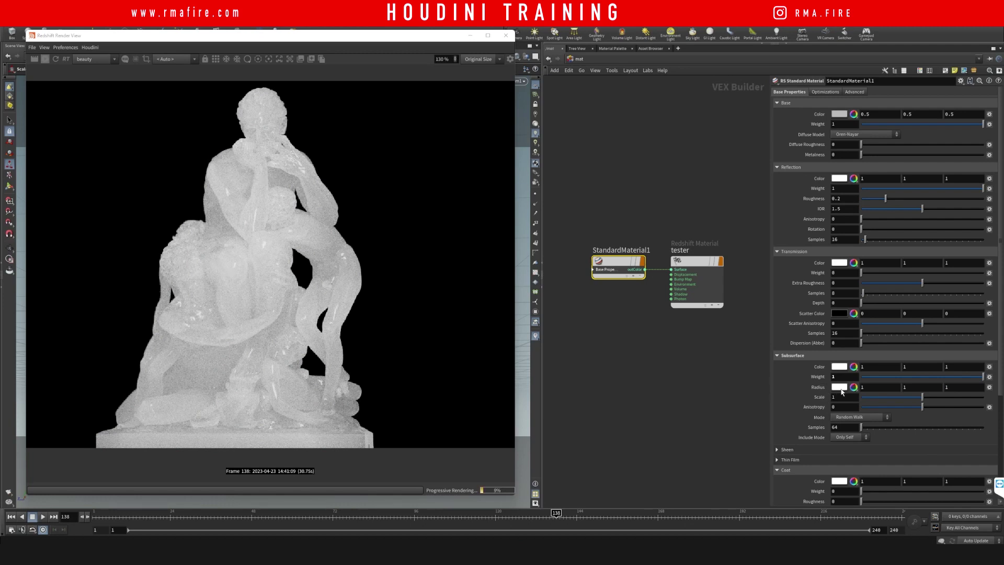
Tint the subsurface radius azure, then change it to magenta (1, 0, 1)
click(840, 388)
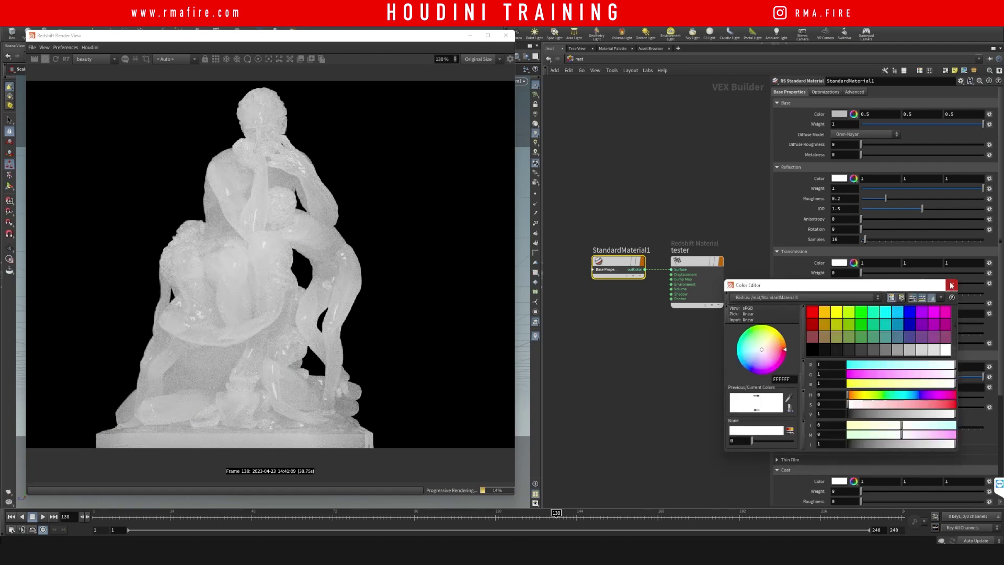
click(952, 285)
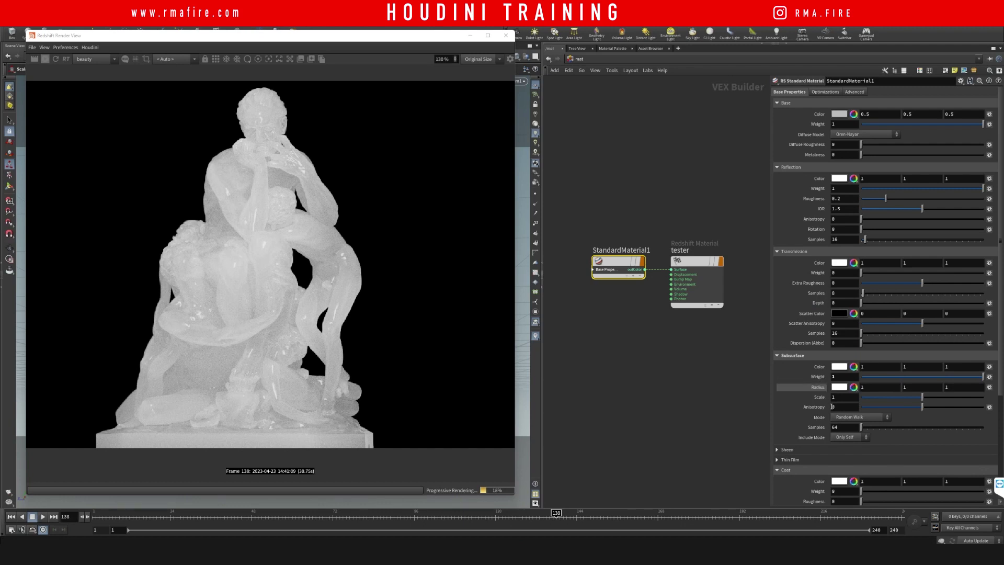
click(839, 387)
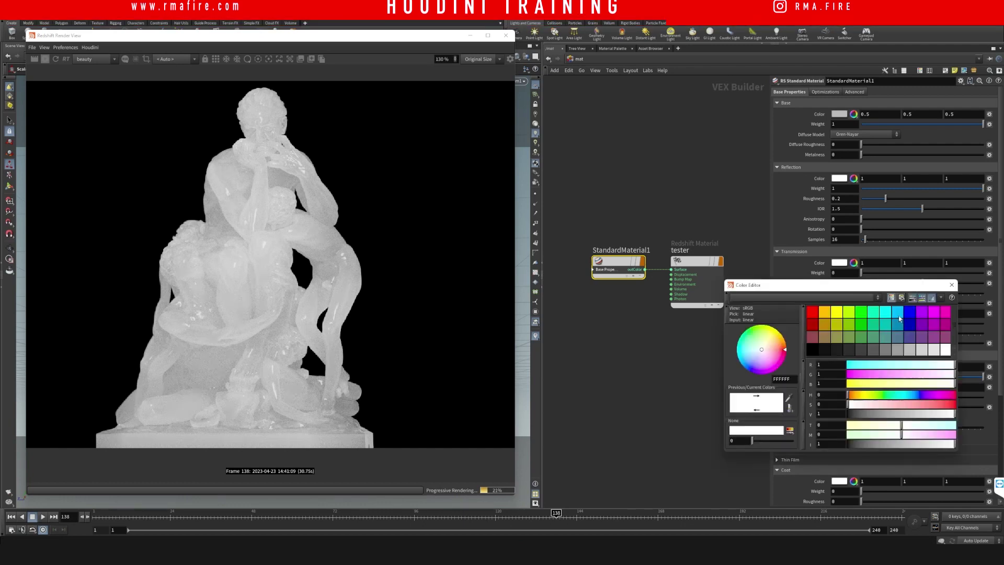
click(896, 312)
click(951, 284)
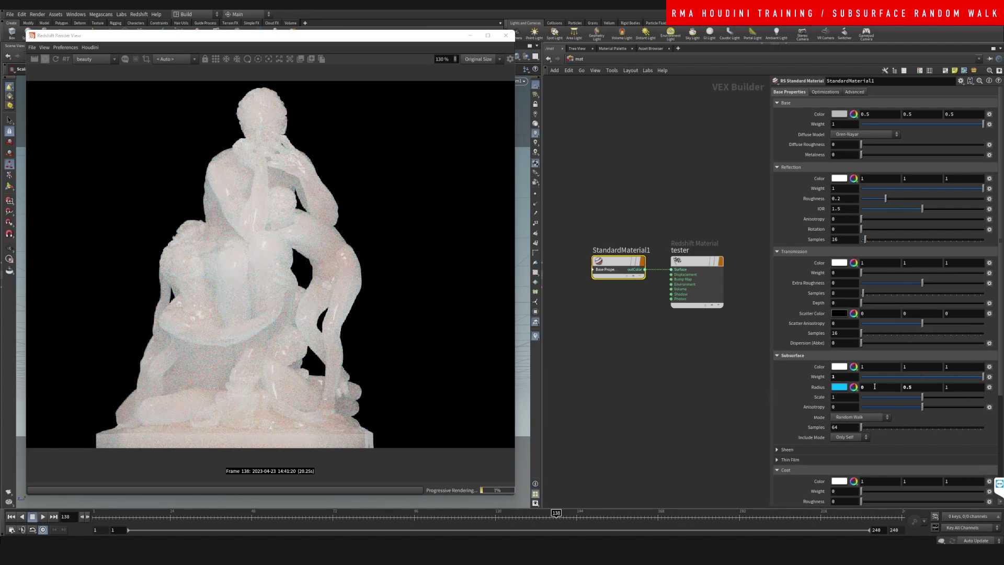
click(839, 387)
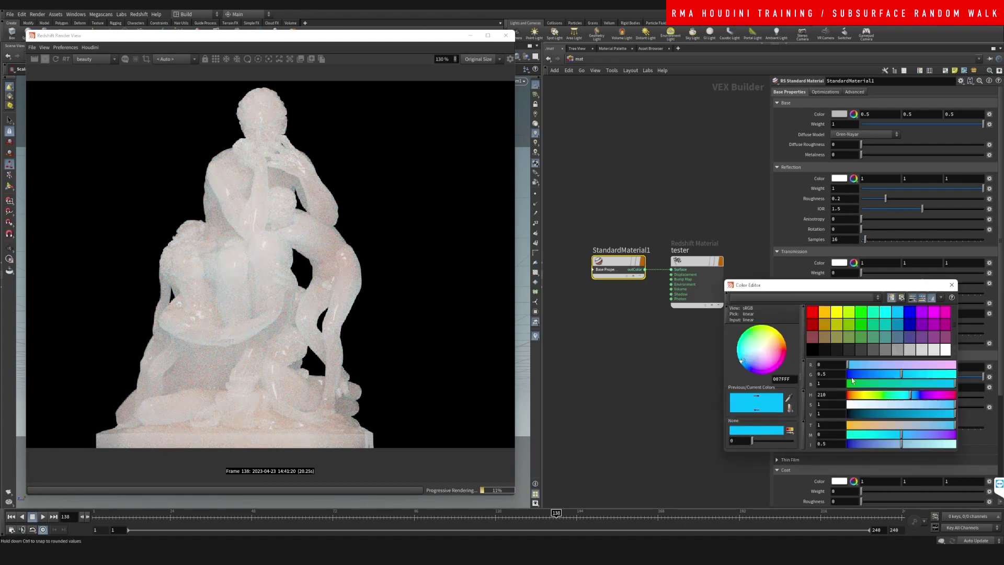
click(934, 312)
click(951, 285)
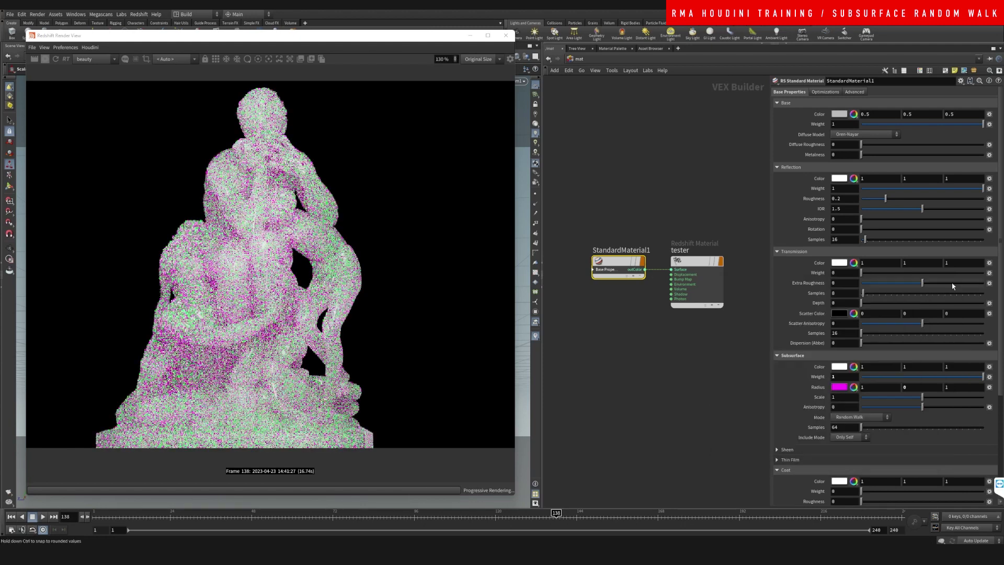
Set the subsurface radius RGB components to 0.186, 0.654 and 0.818
click(853, 387)
drag(923, 400, 965, 384)
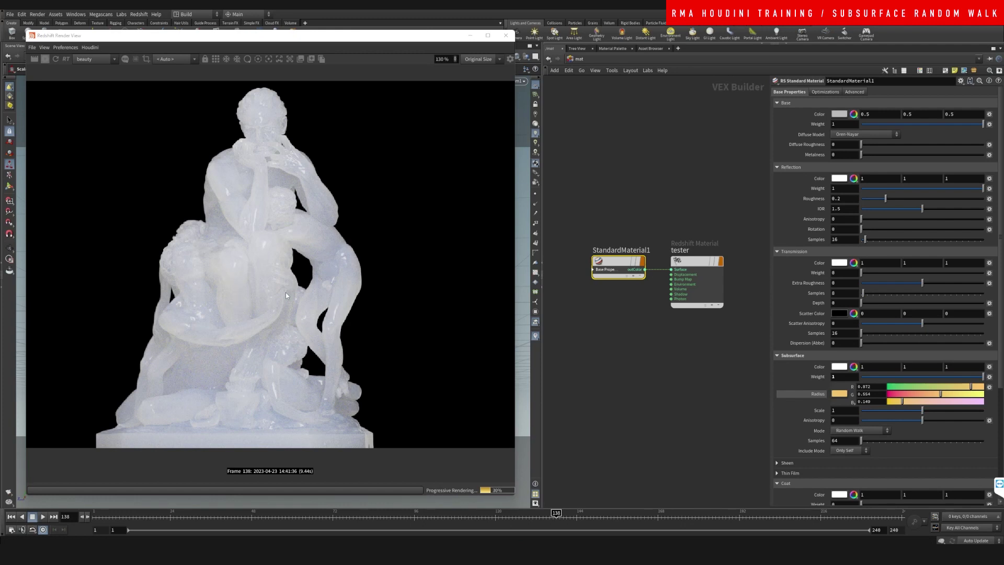
drag(902, 401, 888, 401)
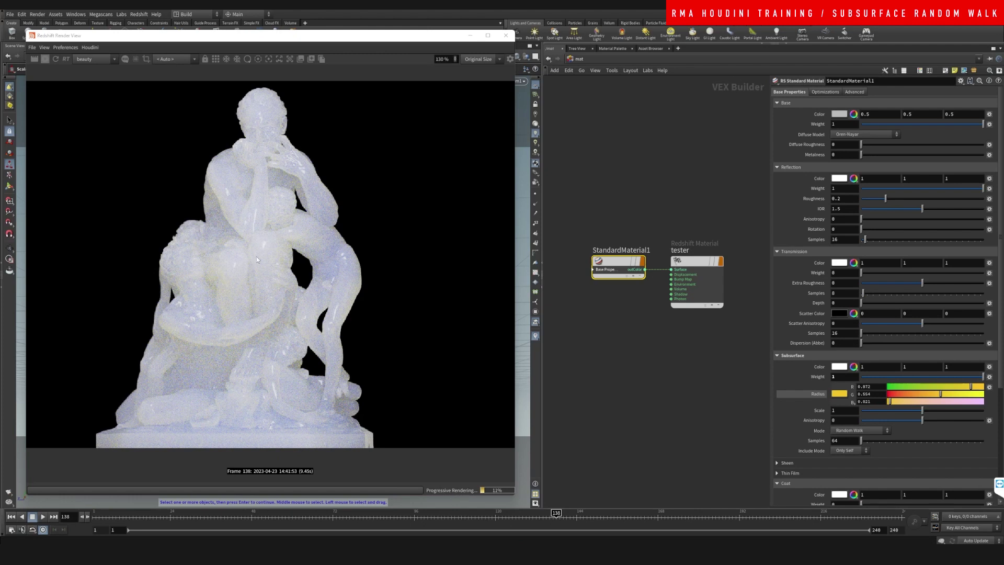
drag(921, 390, 910, 389)
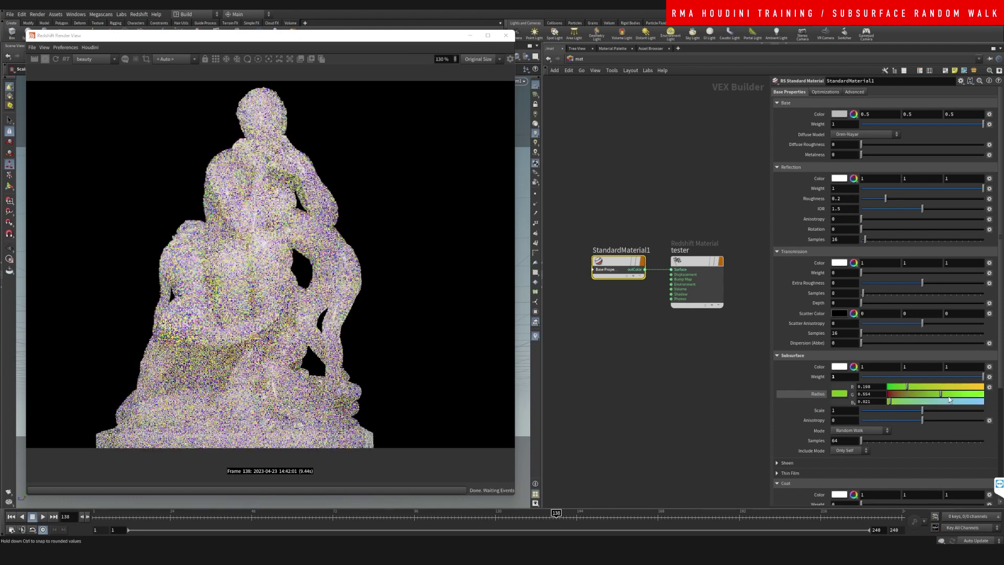
click(965, 401)
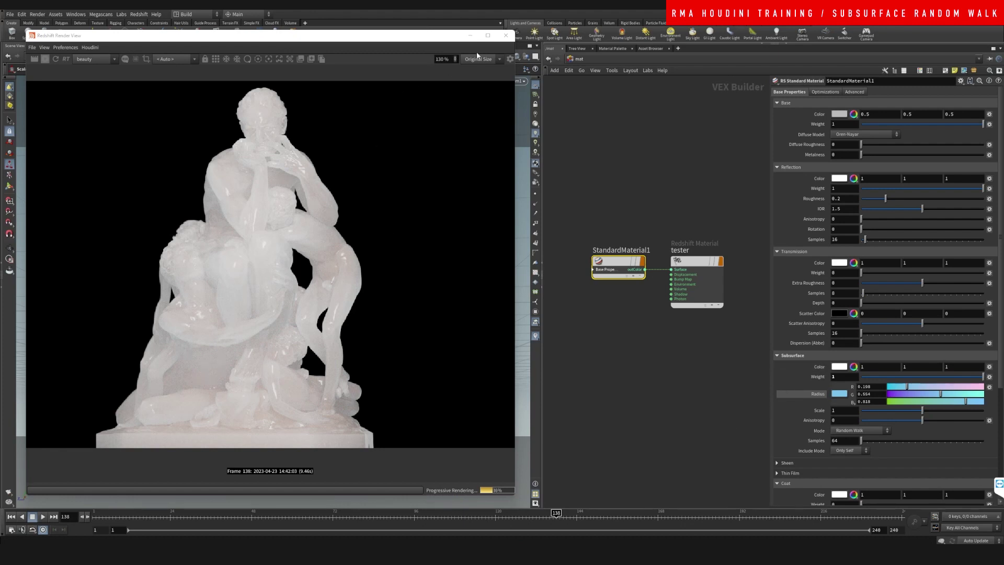
click(488, 35)
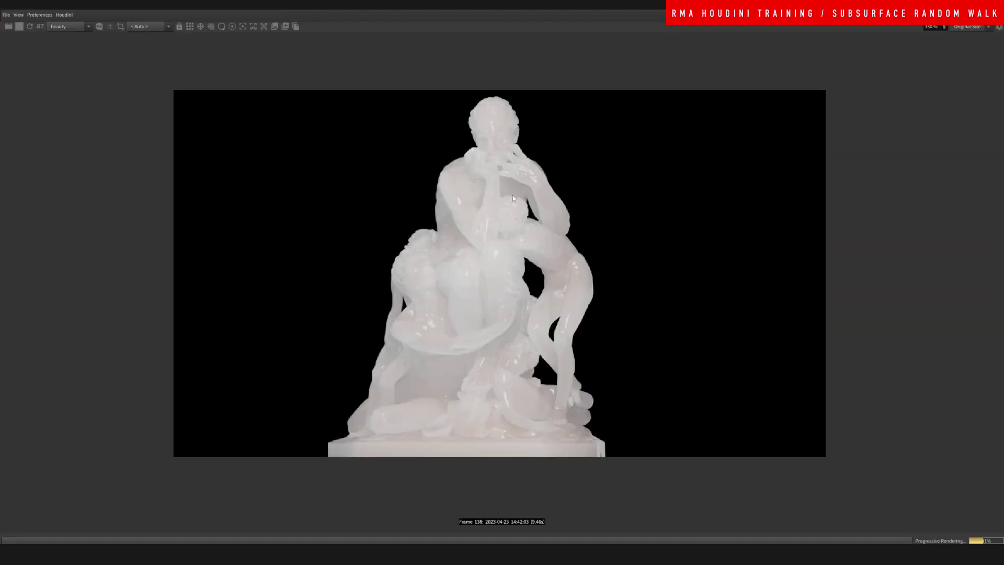
scroll(512, 198, down, 1)
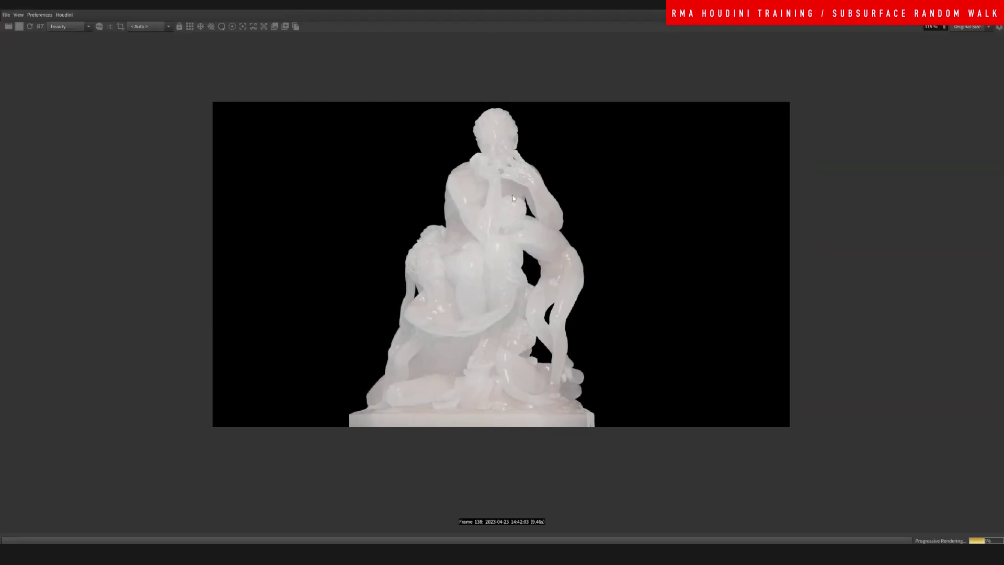
scroll(513, 198, up, 5)
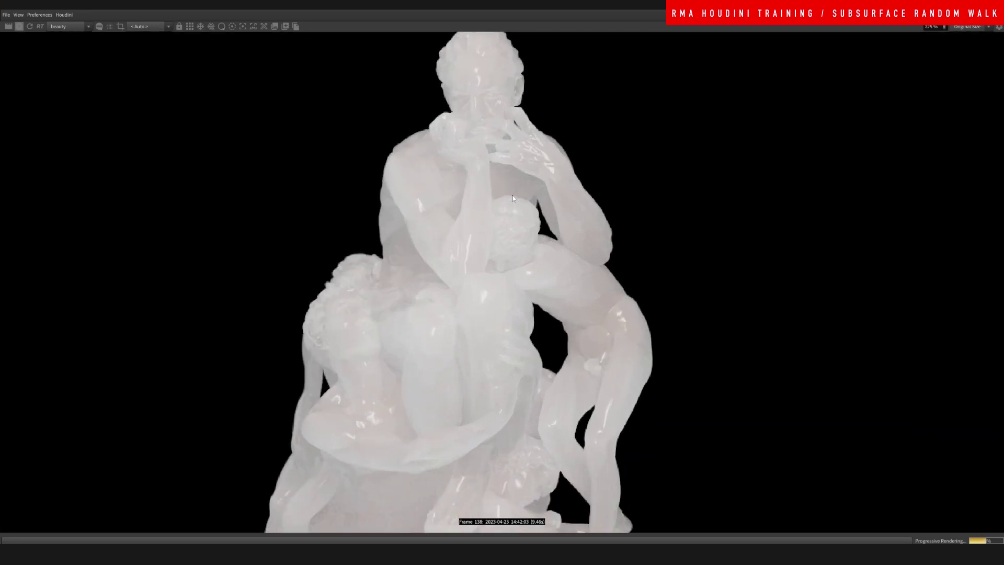
scroll(513, 198, down, 3)
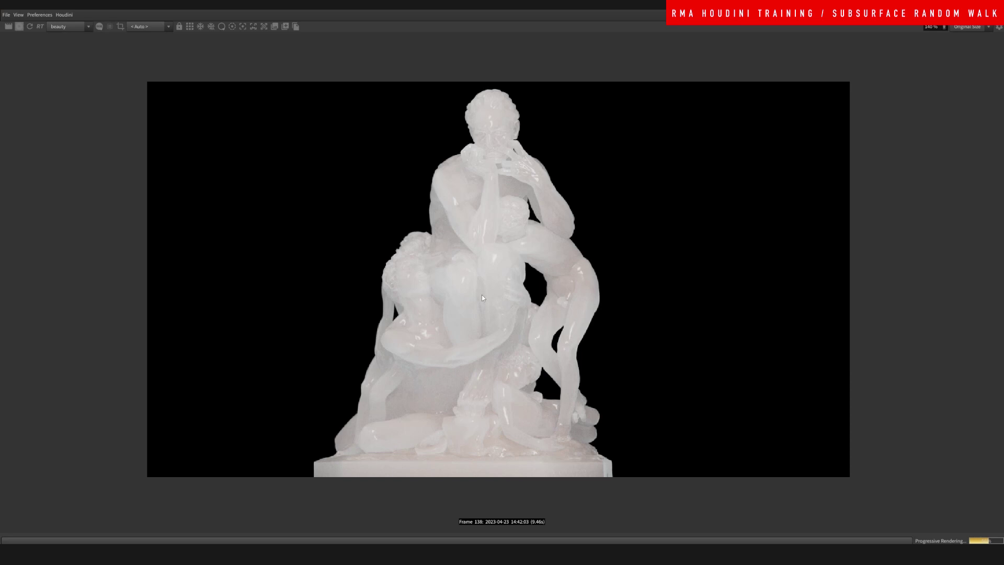
scroll(481, 295, up, 3)
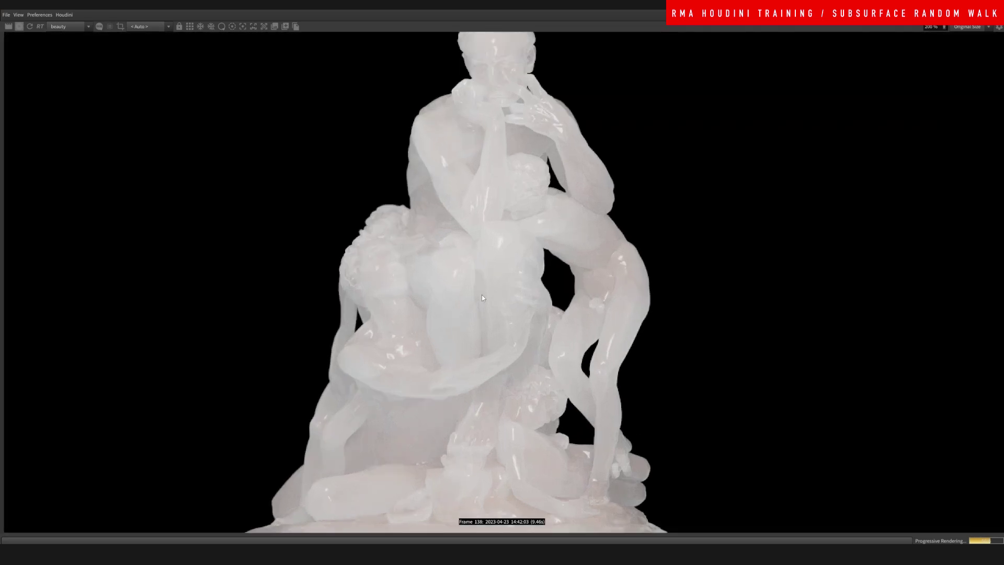
scroll(482, 297, up, 3)
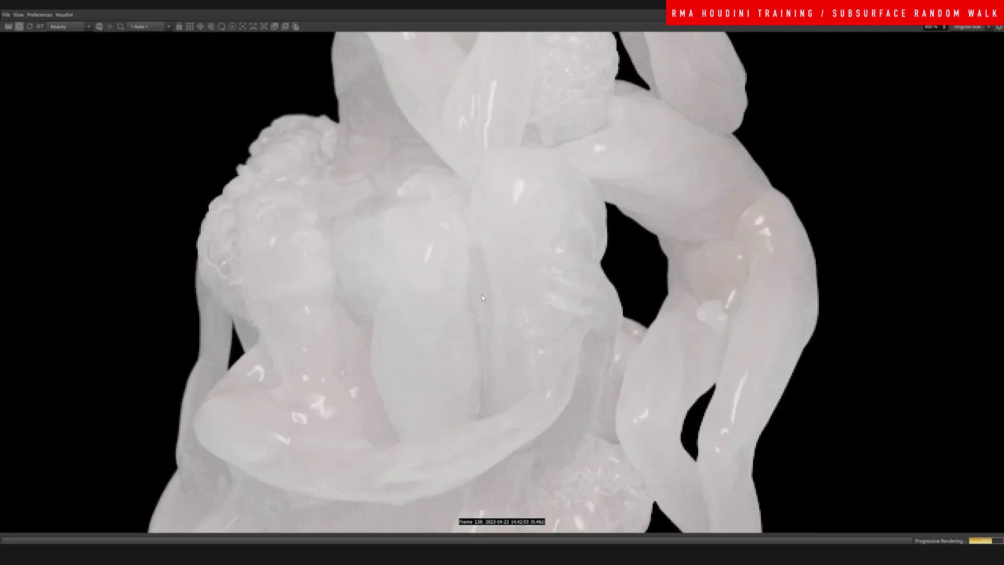
scroll(482, 297, down, 1)
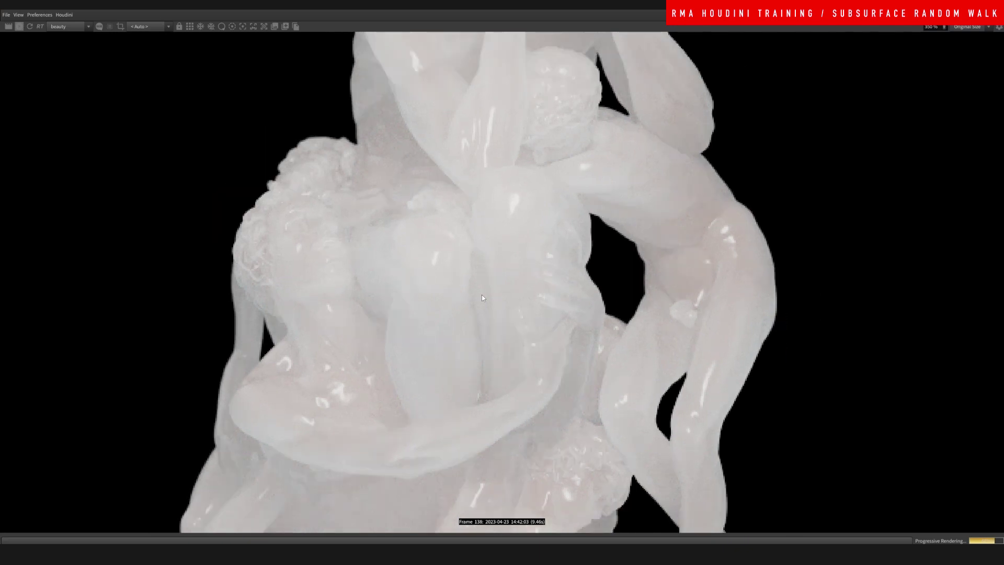
middle_drag(481, 298, 495, 376)
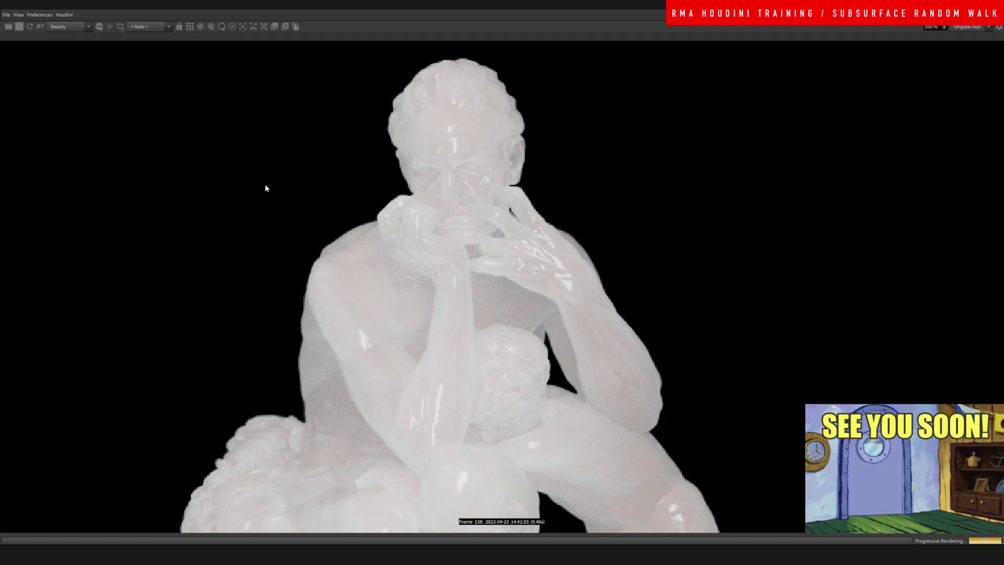